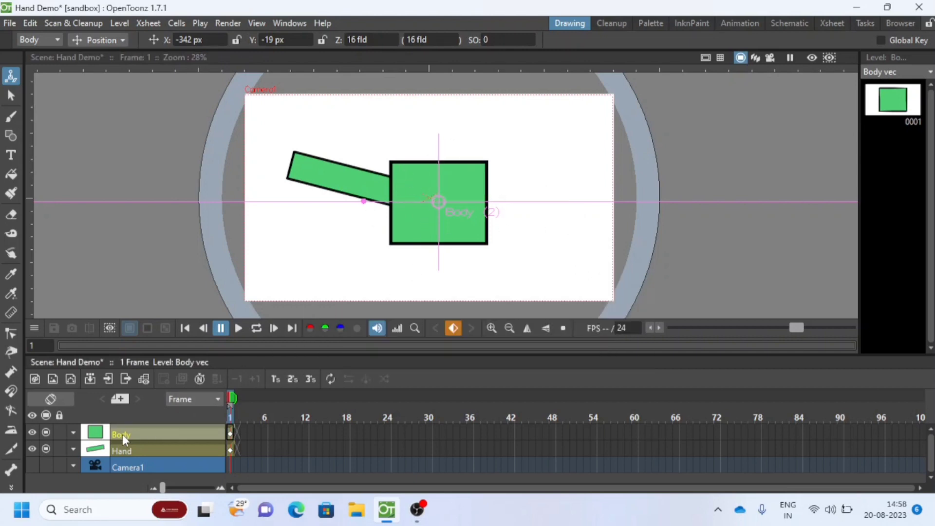
Step: Make the Hand layer current, briefly selecting the Body layer in between
click(148, 452)
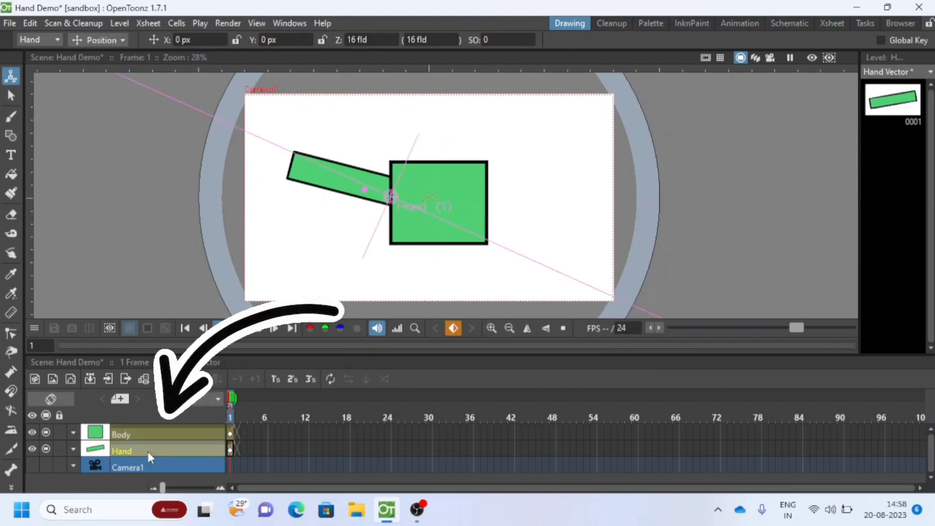
click(124, 433)
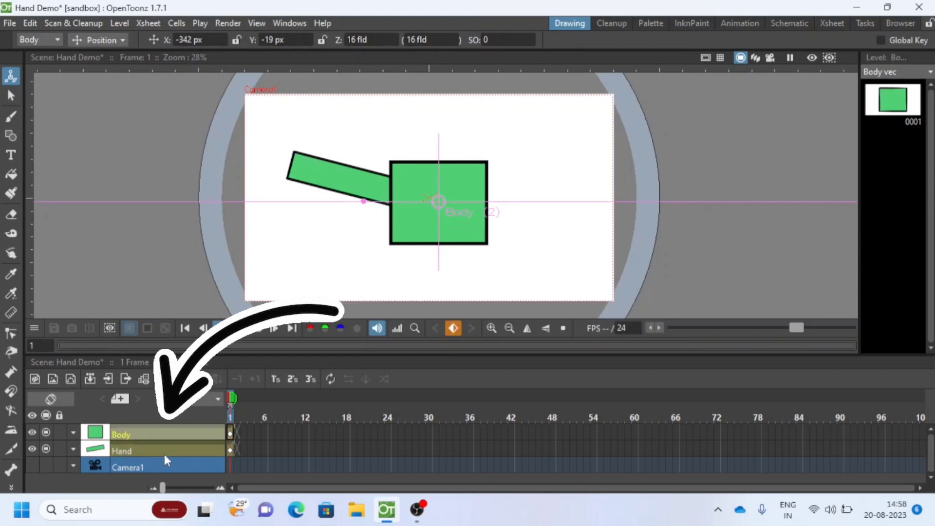
click(145, 450)
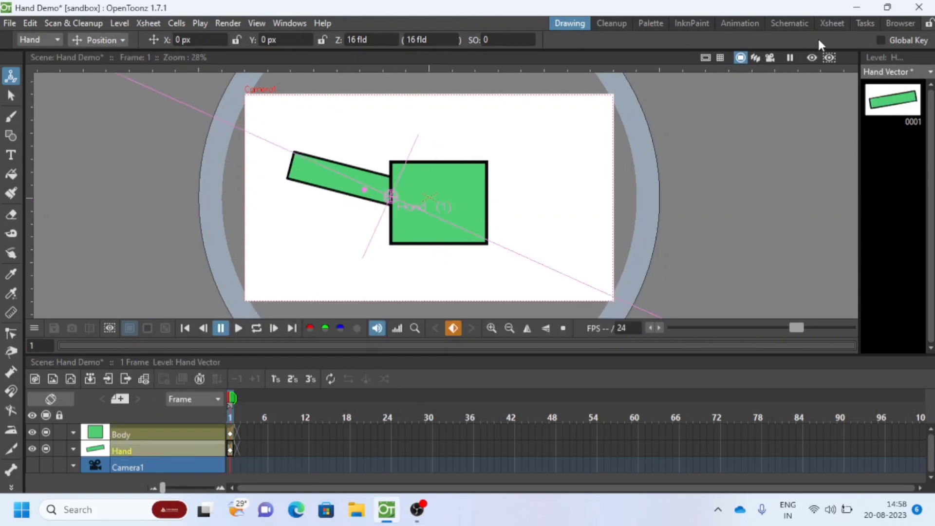
Step: Check the Xsheet room, return to Drawing, and enable Sub-camera Preview of the merged green shape
click(828, 24)
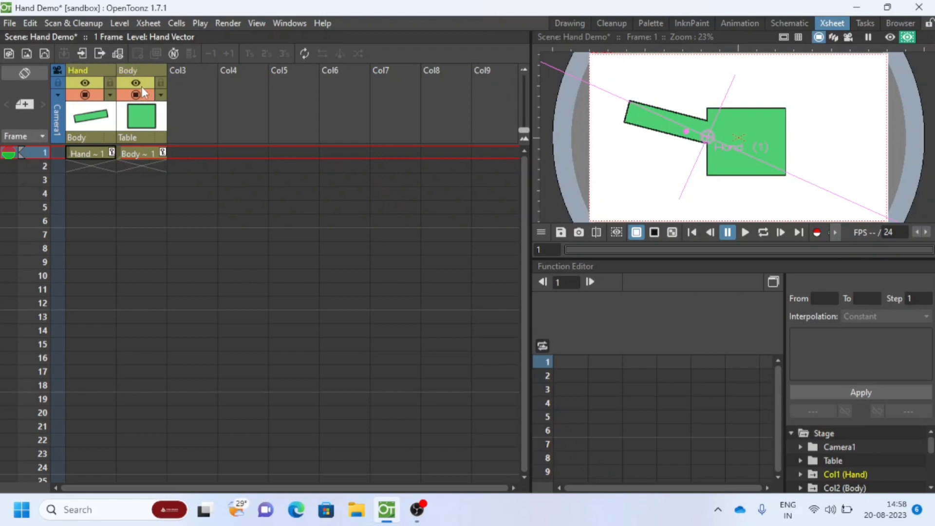
click(571, 24)
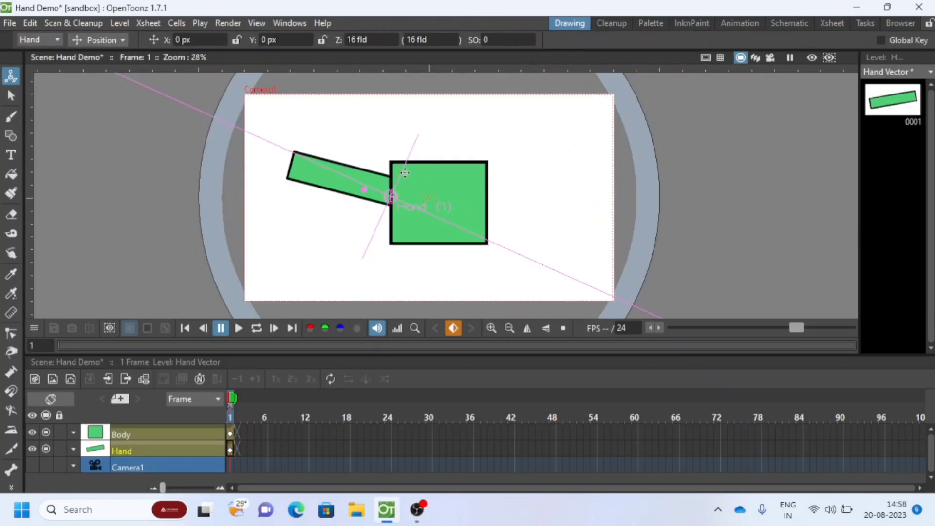
click(829, 60)
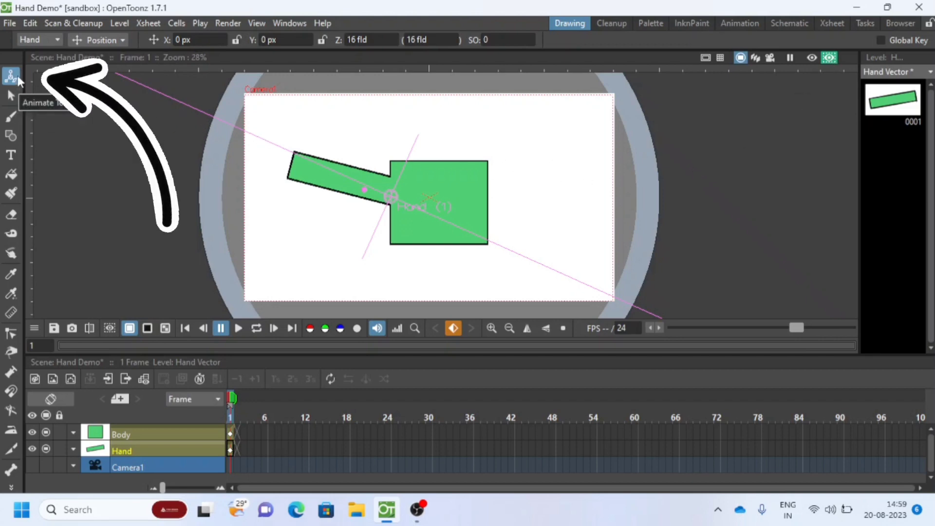
Step: Switch the Animate tool to Rotation, turn the Hand nearly horizontal, then disable Sub-camera Preview
click(103, 41)
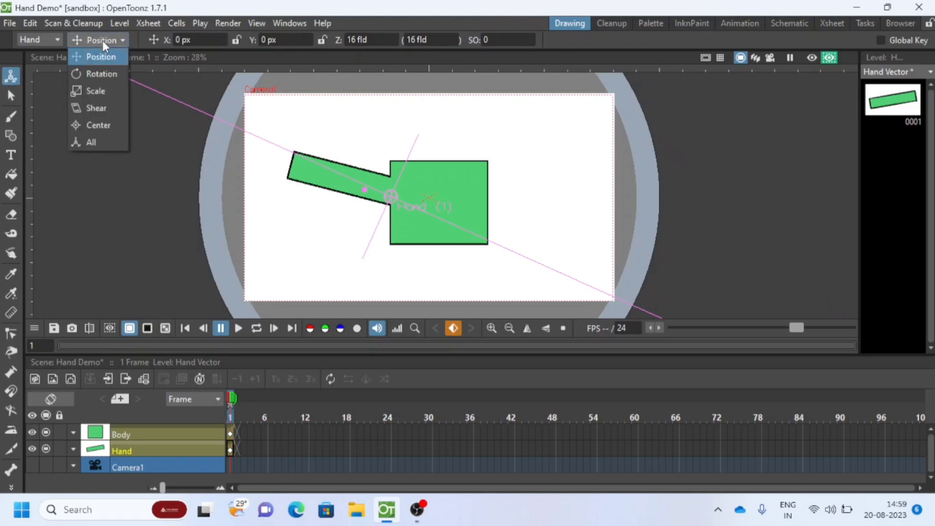
click(100, 74)
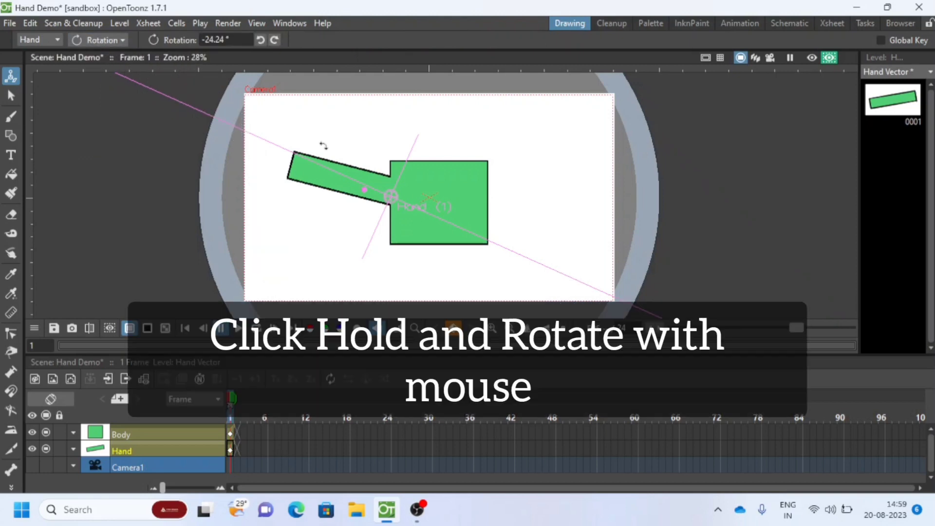
mouse_move(396, 181)
mouse_down()
mouse_move(387, 171)
mouse_move(400, 172)
mouse_up()
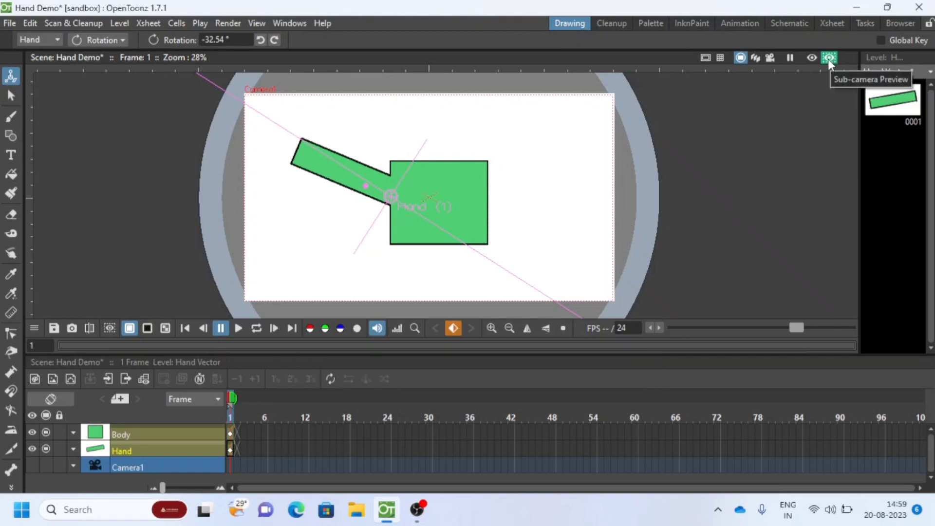
click(829, 59)
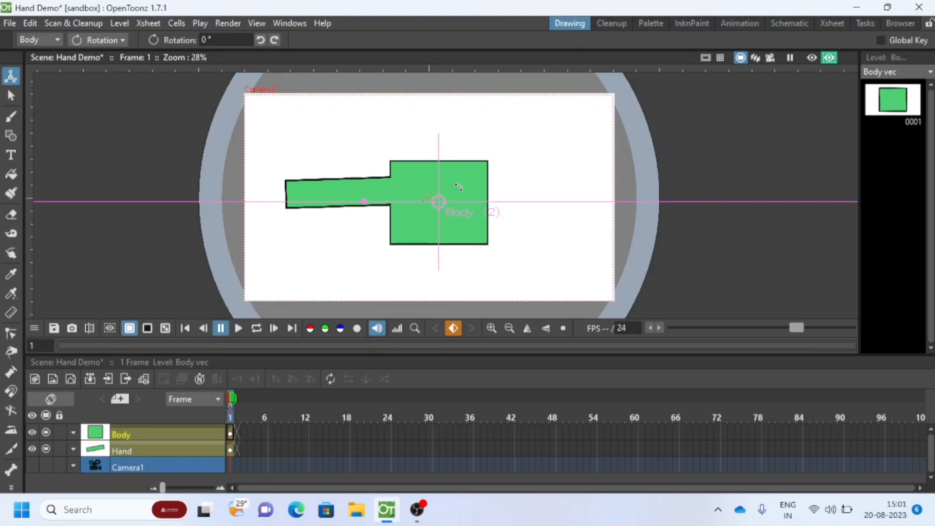
Step: Start a new scene with File > New Scene, choosing Save All for the Hand Demo changes
click(9, 23)
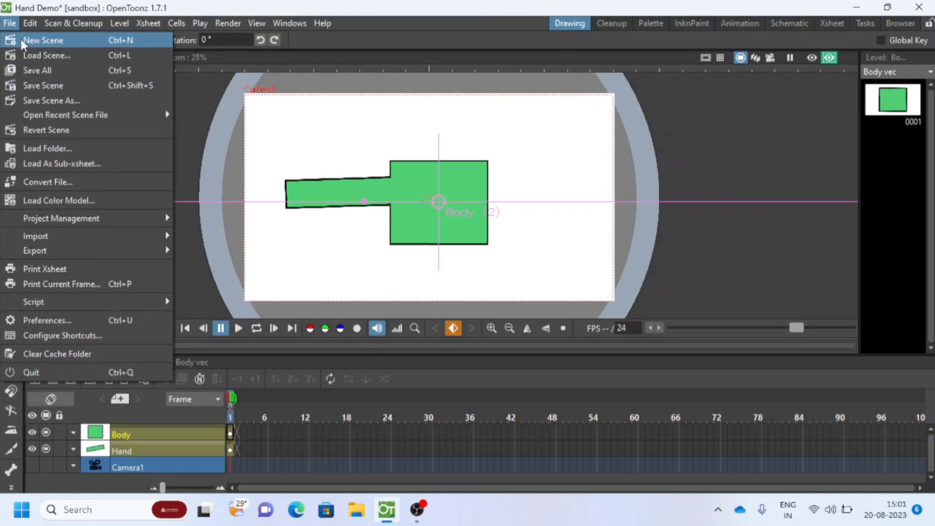
click(22, 40)
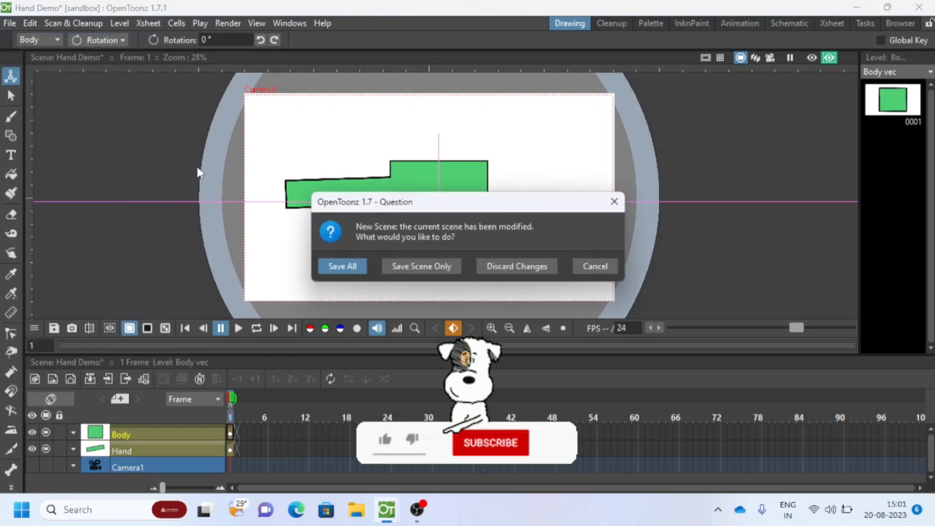
click(345, 266)
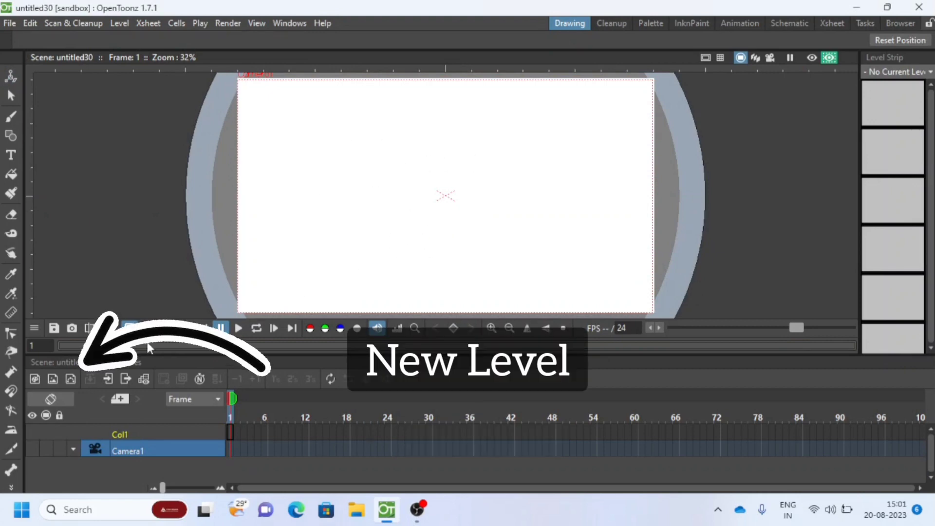
Step: Create the Toonz Vector level 'Sample Body' and rename column Col1 to 'Body'
click(71, 380)
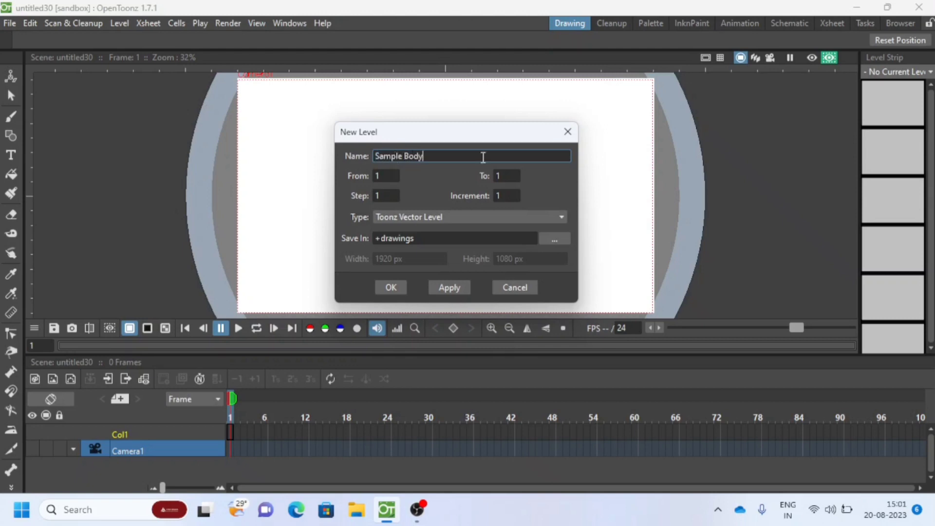
click(390, 288)
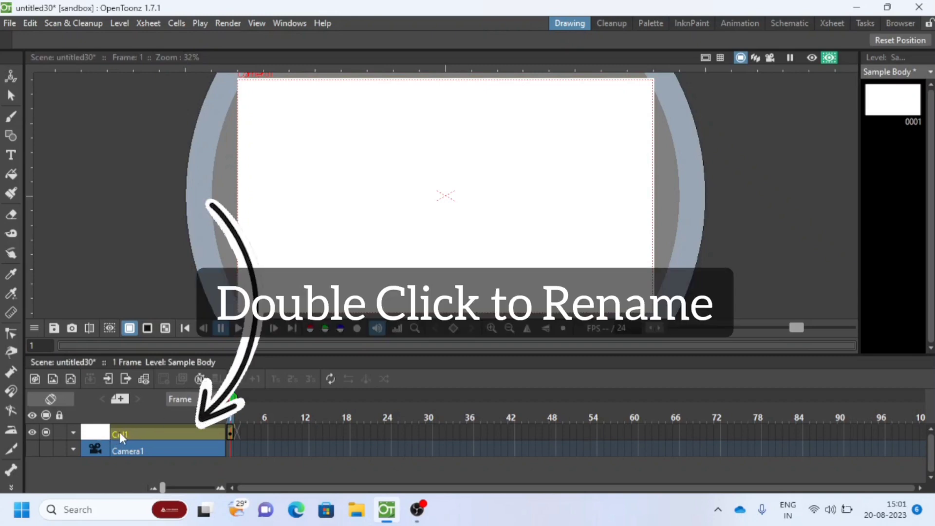
double_click(121, 431)
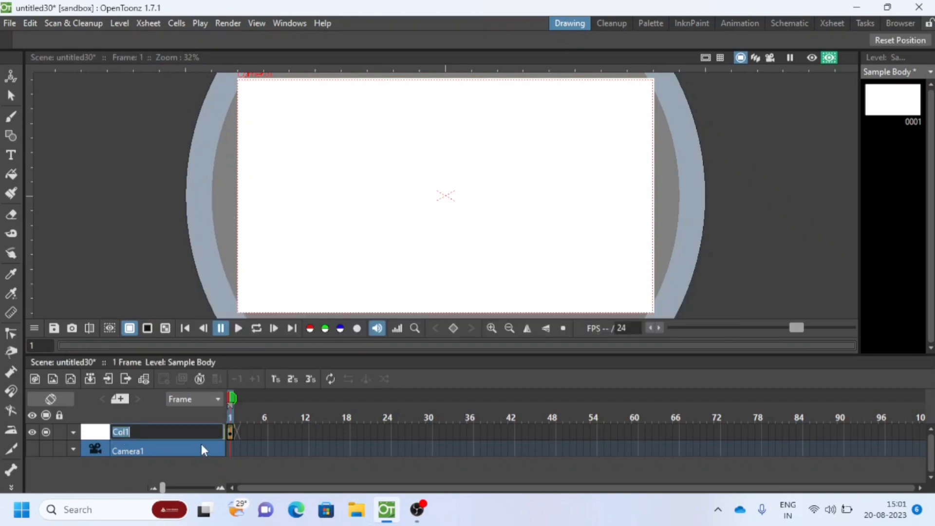
text(Body)
key(Return)
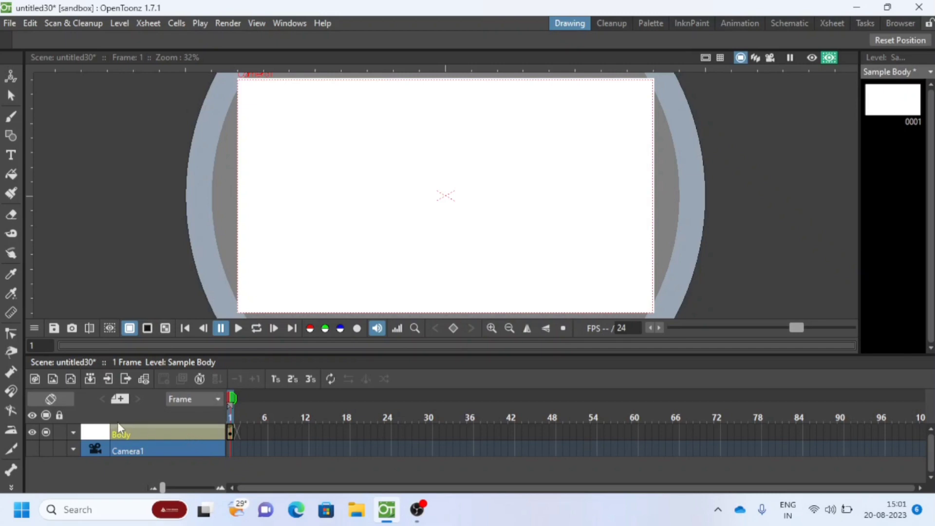
Step: Create the 'Sample Hand' vector level and rename its new column to 'Hand'
click(66, 382)
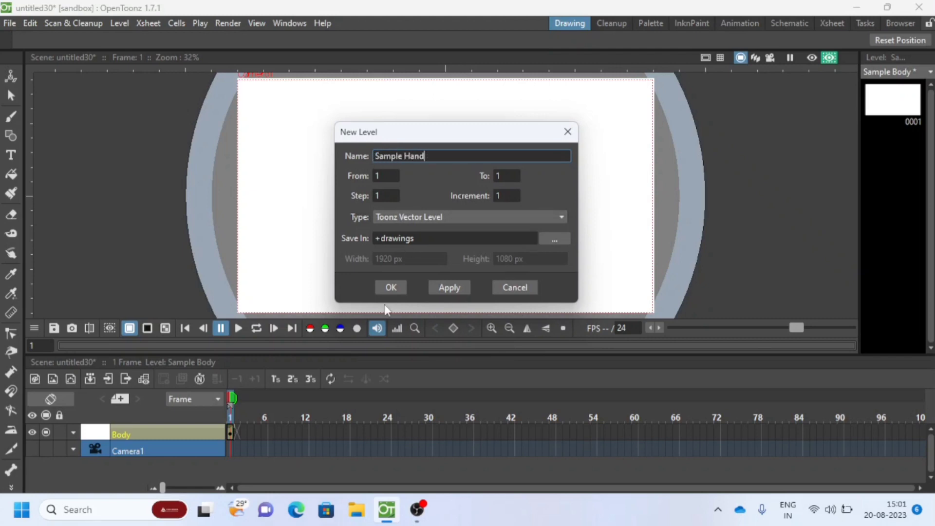
key(Return)
double_click(163, 434)
text(Hand)
key(Return)
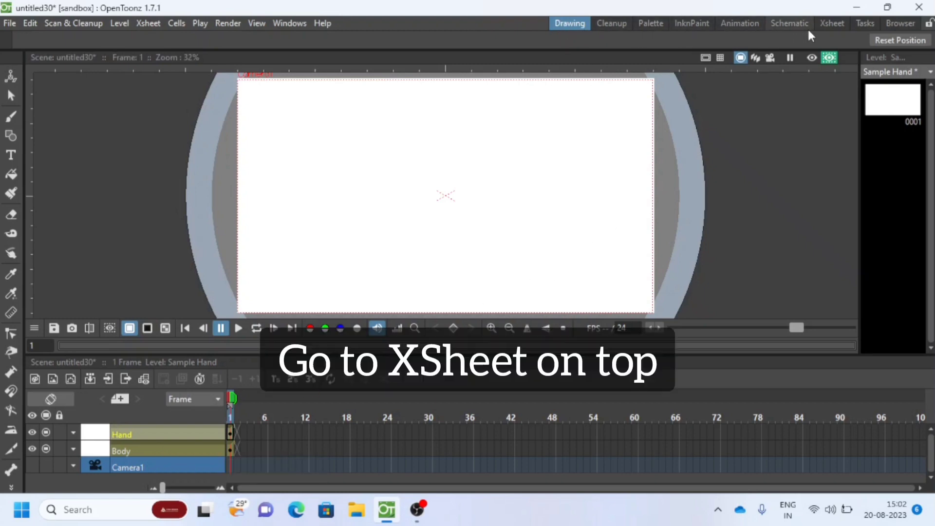
Step: In the Xsheet room, drag the Hand column left of Body, then go back to Drawing
click(833, 24)
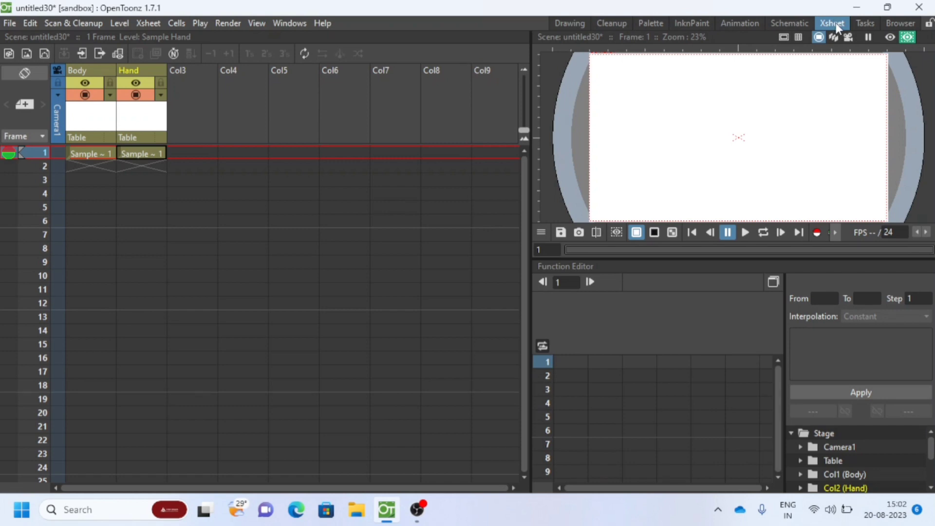
click(144, 73)
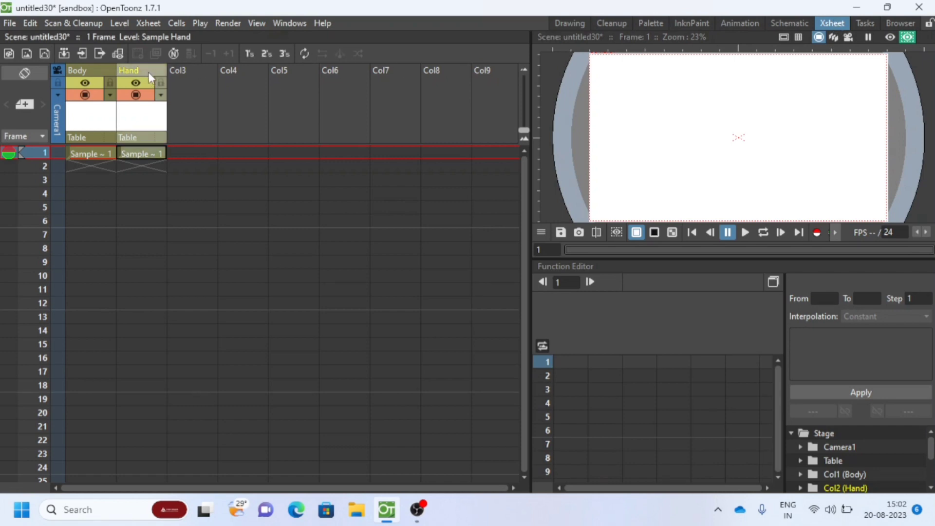
drag(148, 72, 91, 67)
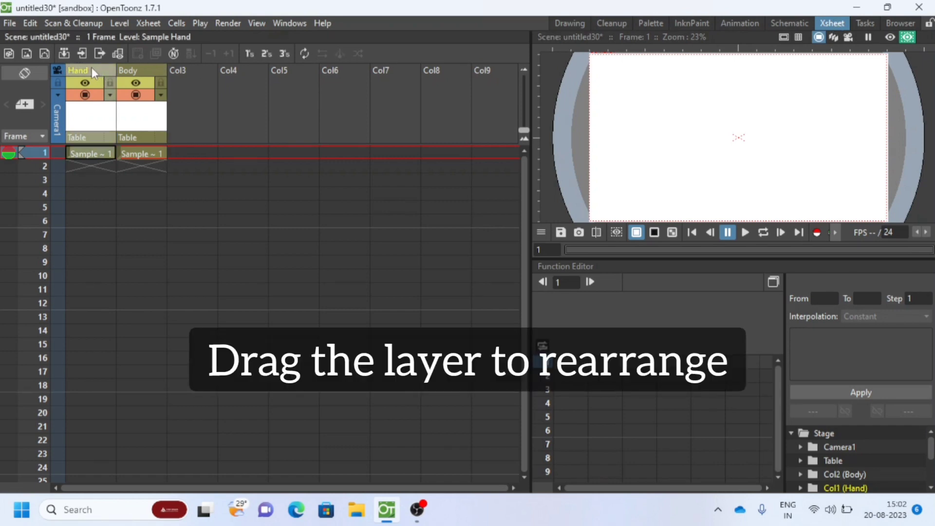
click(142, 72)
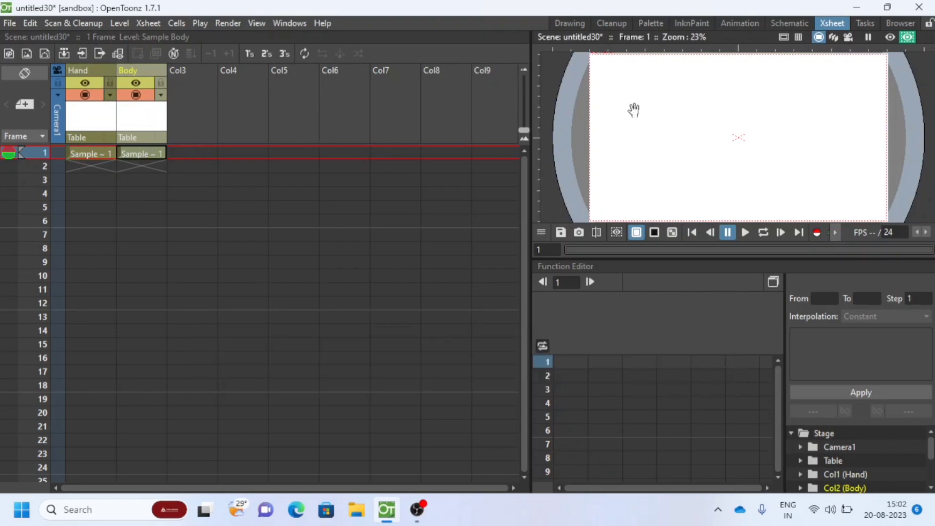
click(574, 25)
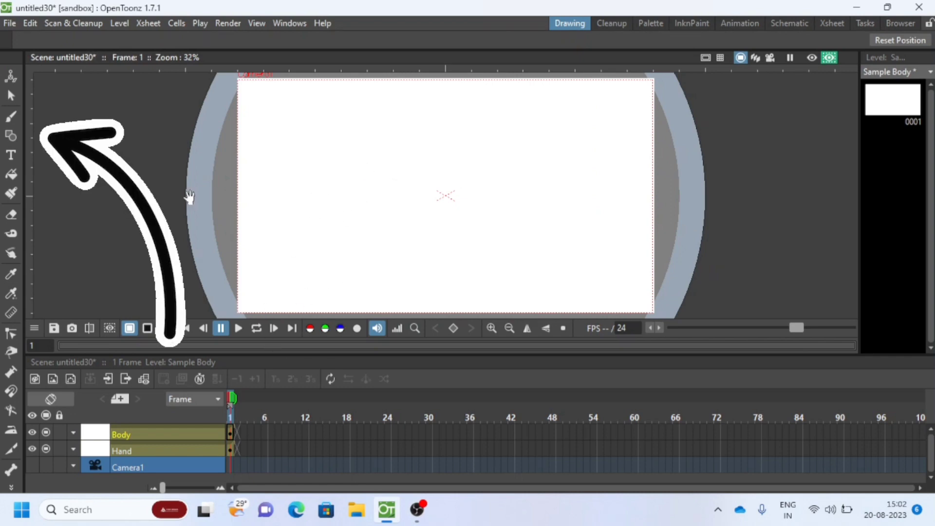
Step: Draw a rectangle right of the canvas centre in the Body column
click(11, 136)
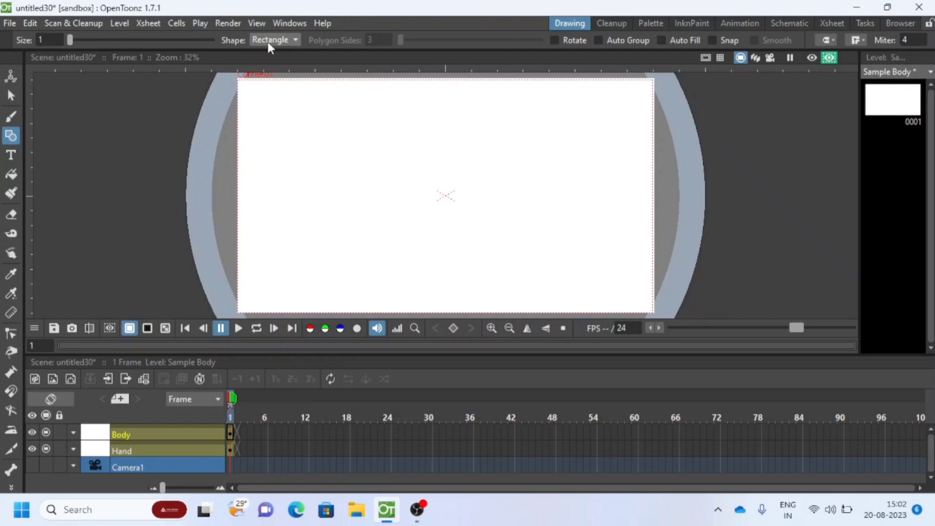
click(156, 431)
mouse_move(460, 139)
mouse_down()
mouse_move(531, 211)
mouse_move(547, 216)
mouse_up()
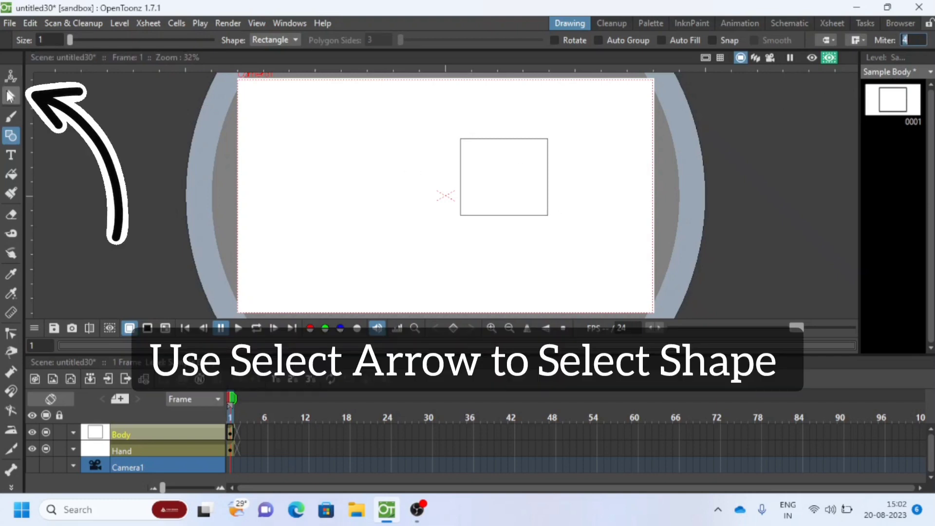
Step: Select the rectangle and set its outline Thickness to 5
click(11, 96)
click(530, 138)
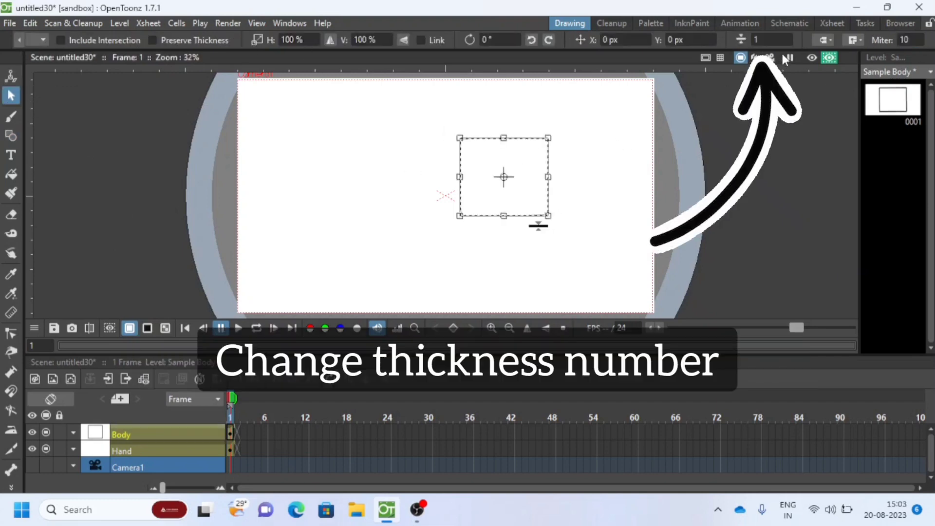
click(792, 40)
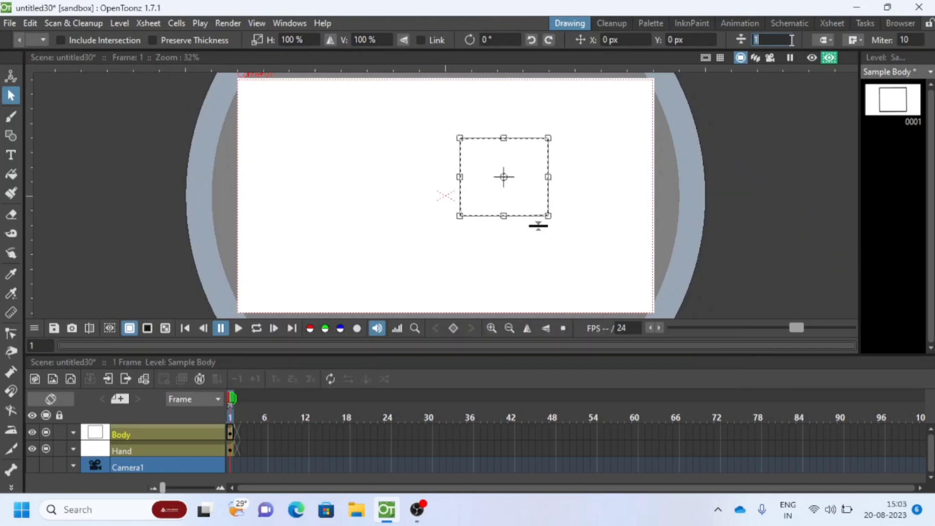
text(5)
key(Return)
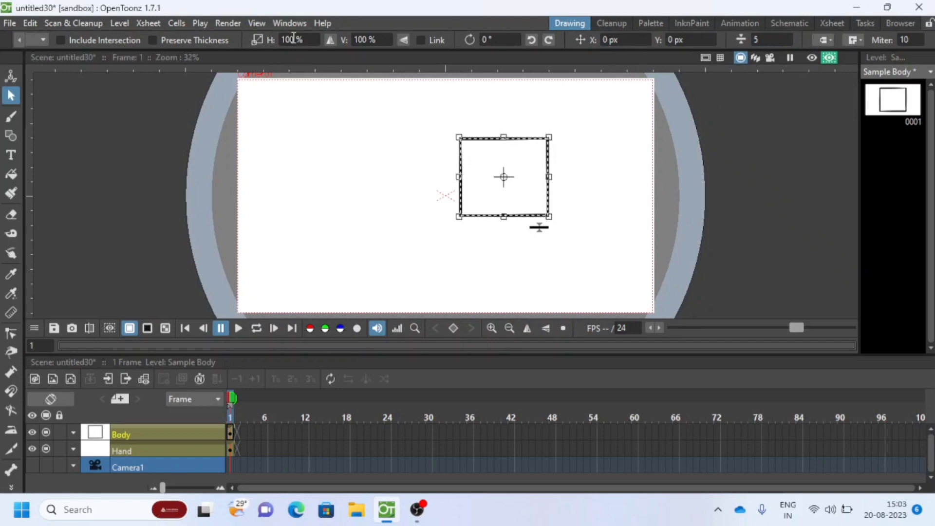
Step: Open the Level Palette and add a new style named 'Body Color'
click(291, 22)
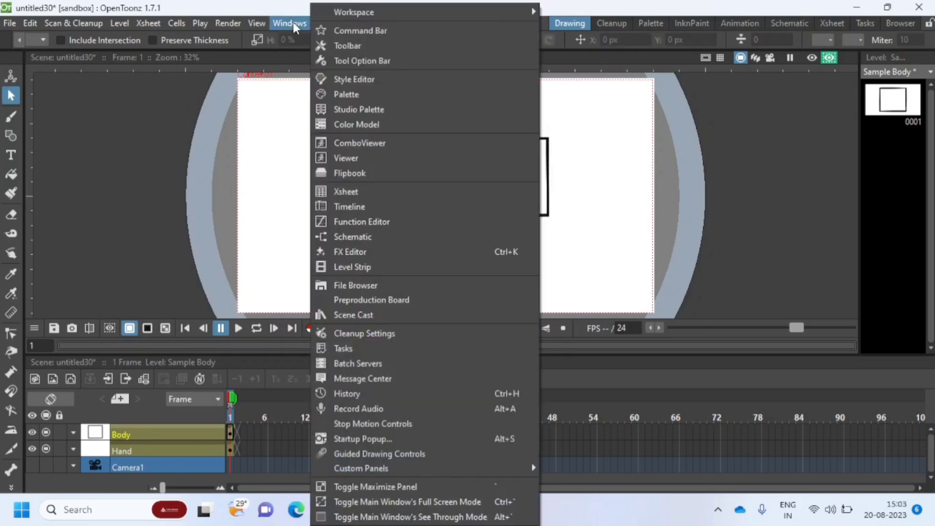
click(346, 95)
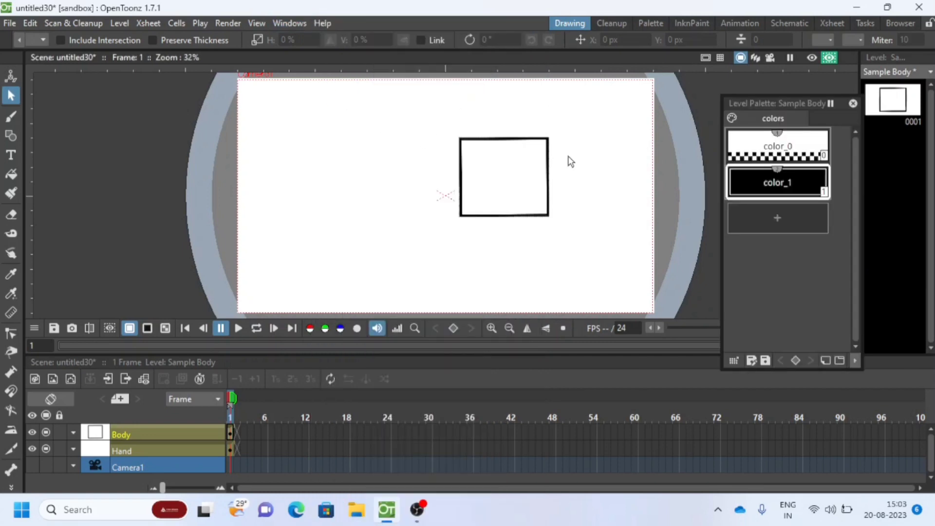
click(781, 218)
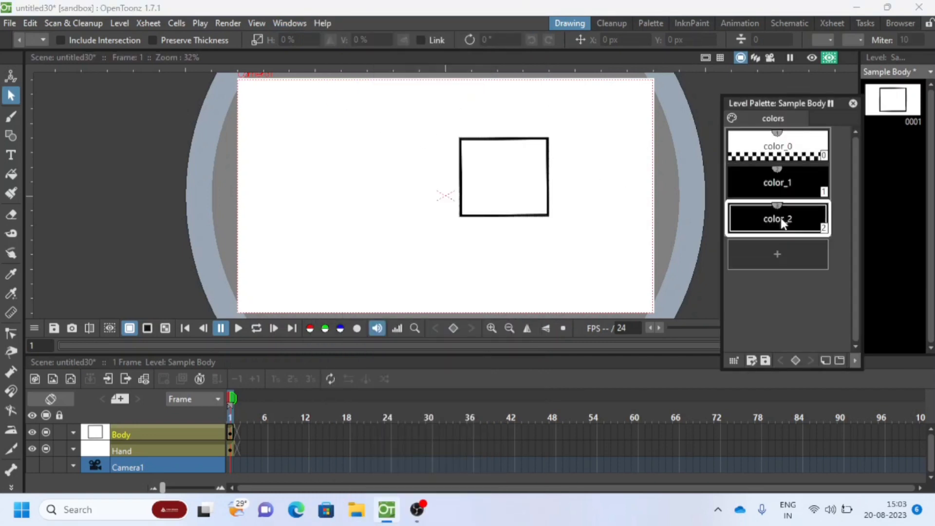
double_click(781, 218)
text(Body Color)
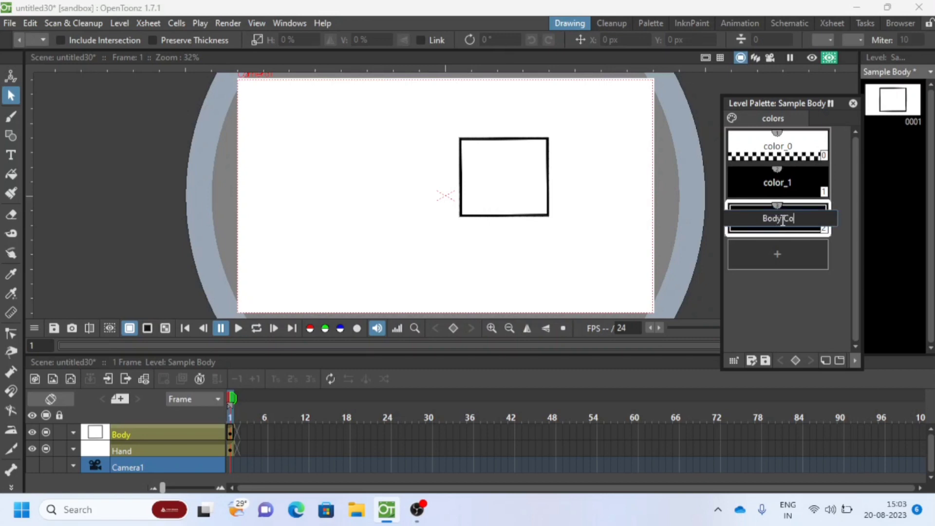
key(Return)
Step: Set Body Color to green #38CC1B in the Style Editor and apply it
double_click(782, 221)
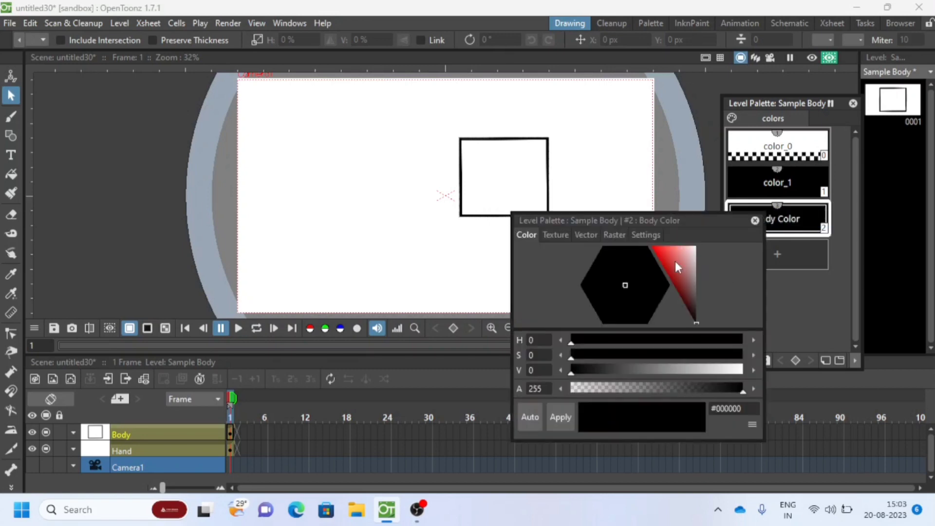
click(671, 259)
click(613, 251)
click(555, 420)
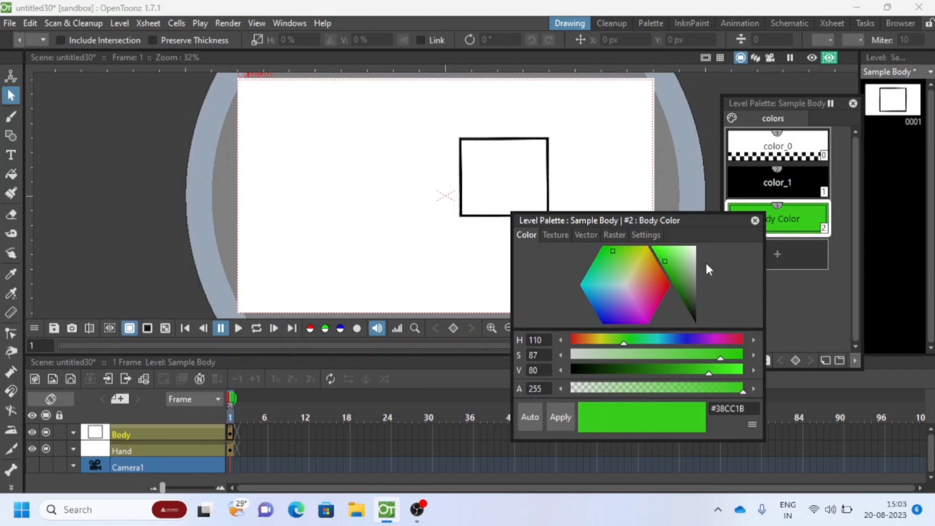
drag(675, 218, 630, 222)
click(709, 220)
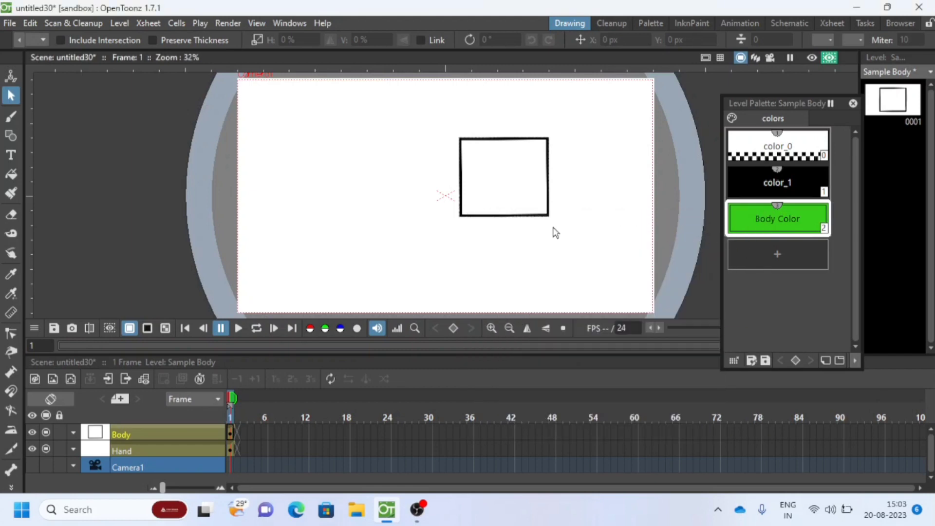
Step: Bucket-fill the Body square with the green Body Color, then return to the Selection tool
click(9, 175)
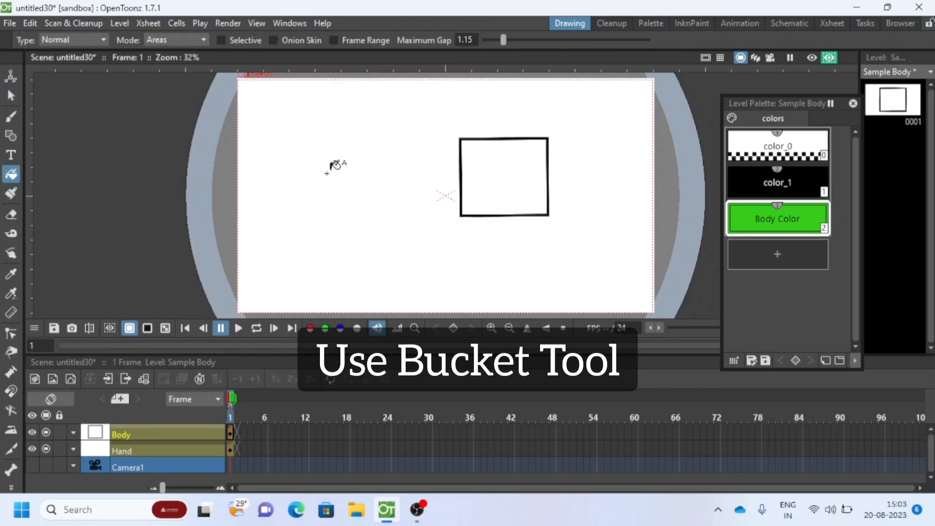
click(511, 185)
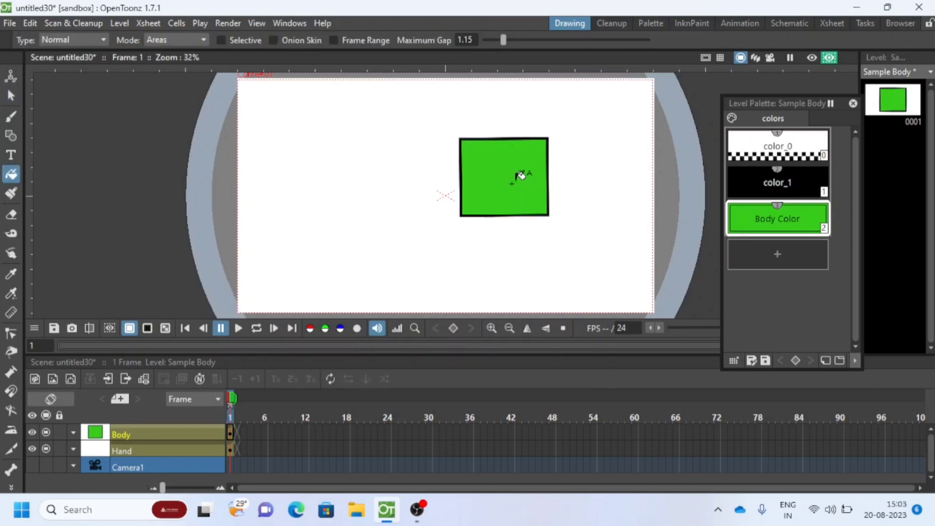
click(14, 97)
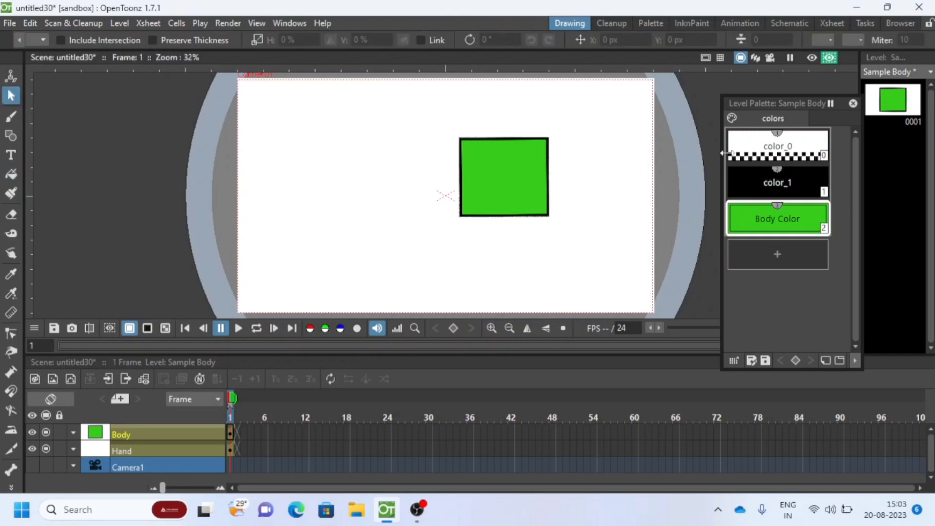
Step: On the Hand layer, draw a long rectangle overlapping the square's left side
click(853, 104)
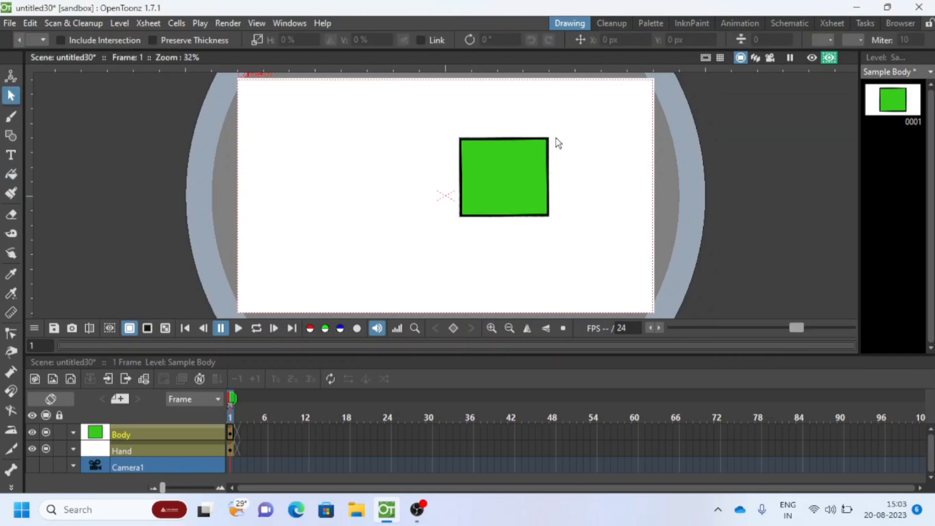
click(134, 453)
key(g)
drag(344, 157, 485, 189)
Step: Give the Hand rectangle an outline thickness of 5, then deselect it
click(11, 96)
click(345, 173)
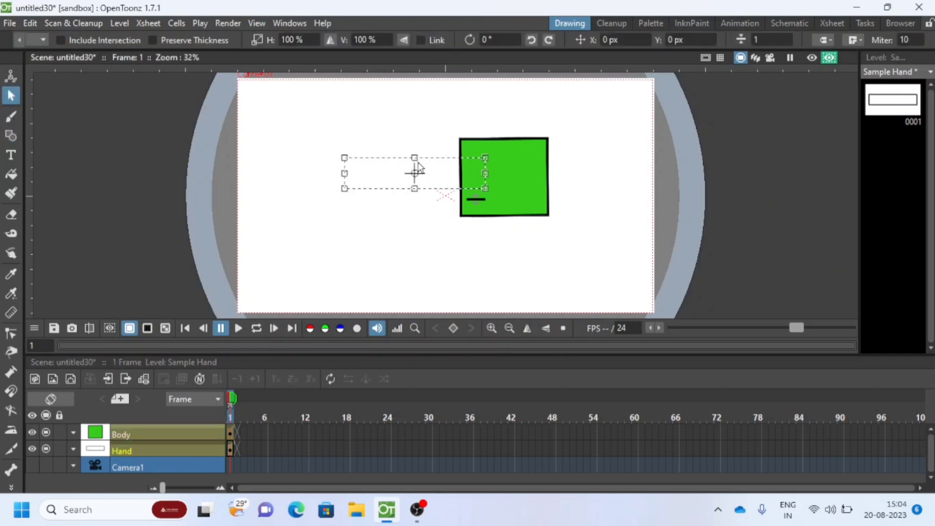
click(765, 40)
text(5)
key(Return)
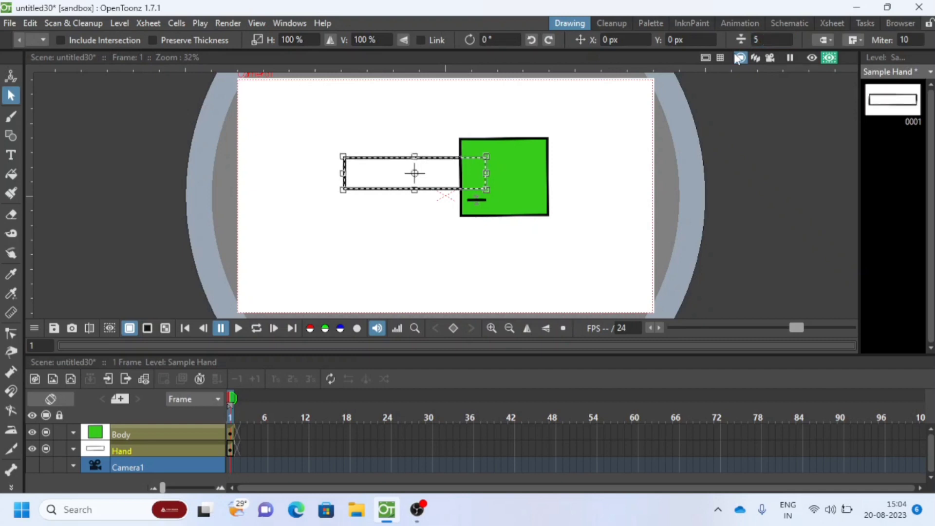
click(536, 145)
Step: Copy Body Color's hex code #38CC1B from the Body level's palette
click(194, 433)
click(290, 23)
click(346, 94)
double_click(779, 209)
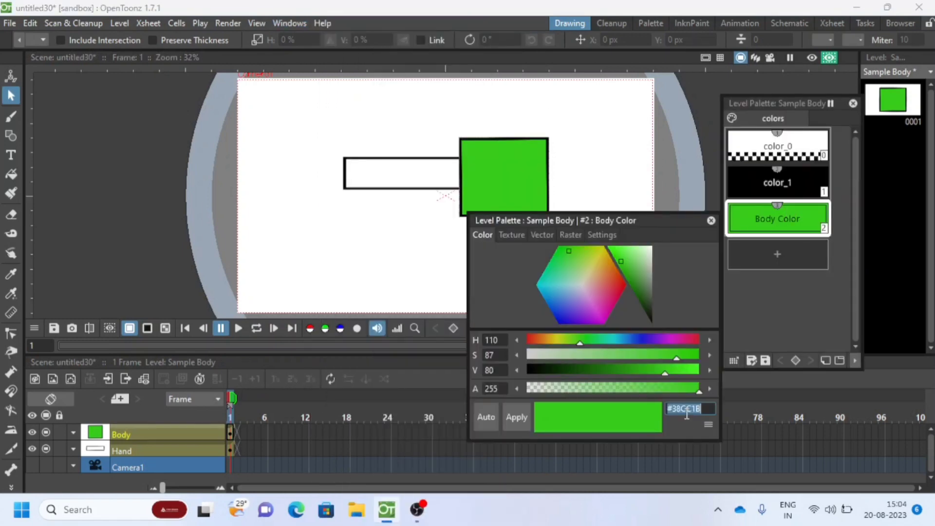
click(704, 408)
double_click(704, 408)
key(ctrl+c)
click(711, 221)
Step: Add a new style named 'Hand Color' to the Hand palette
click(165, 449)
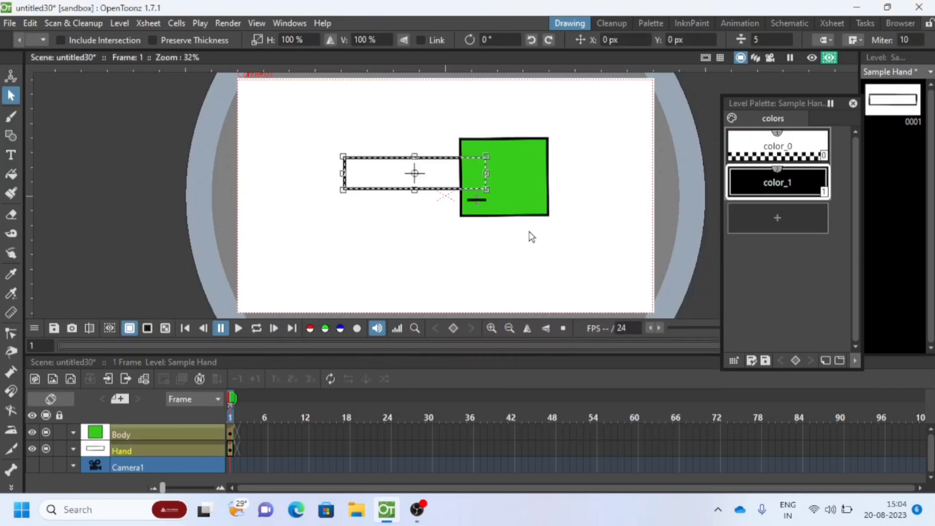
click(777, 218)
double_click(794, 218)
text(Hand Color)
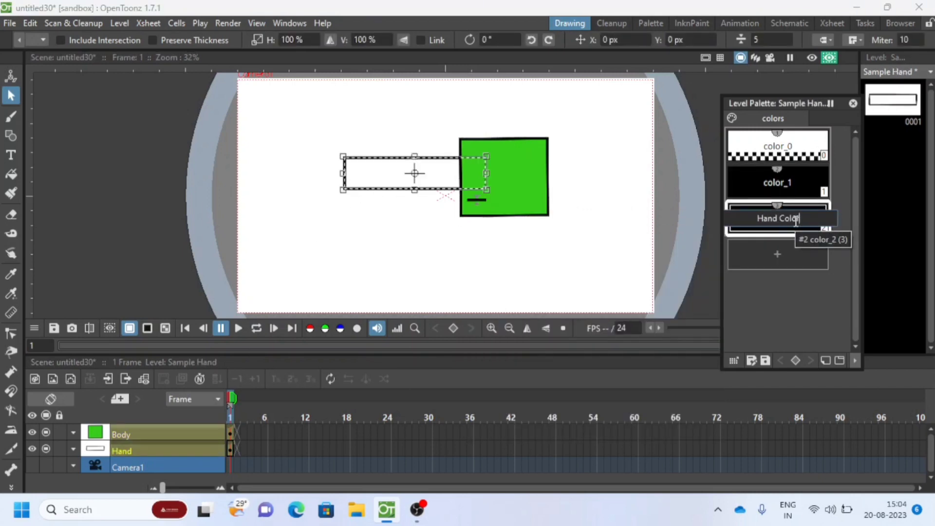
key(Return)
Step: Replace Hand Color's #000000 hex code with the pasted #38CC1B
double_click(784, 206)
click(676, 409)
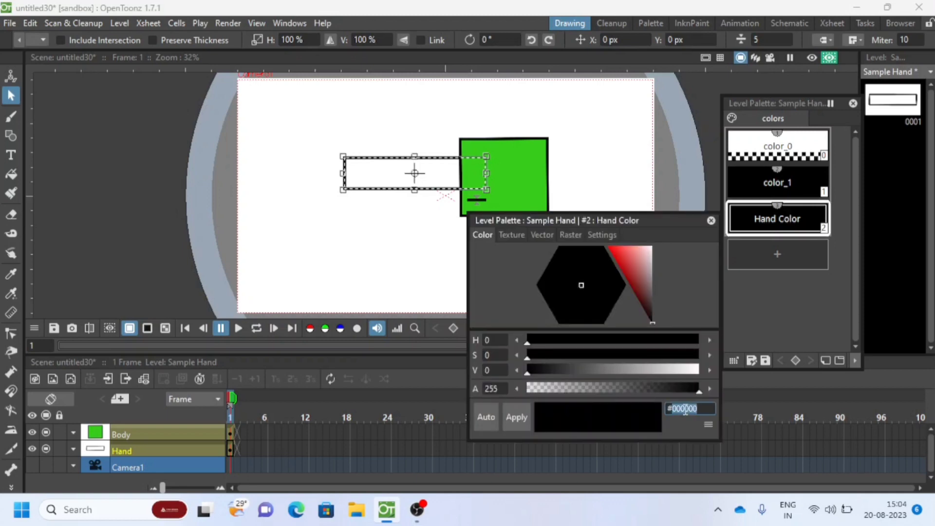
key(ctrl+a)
key(ctrl+v)
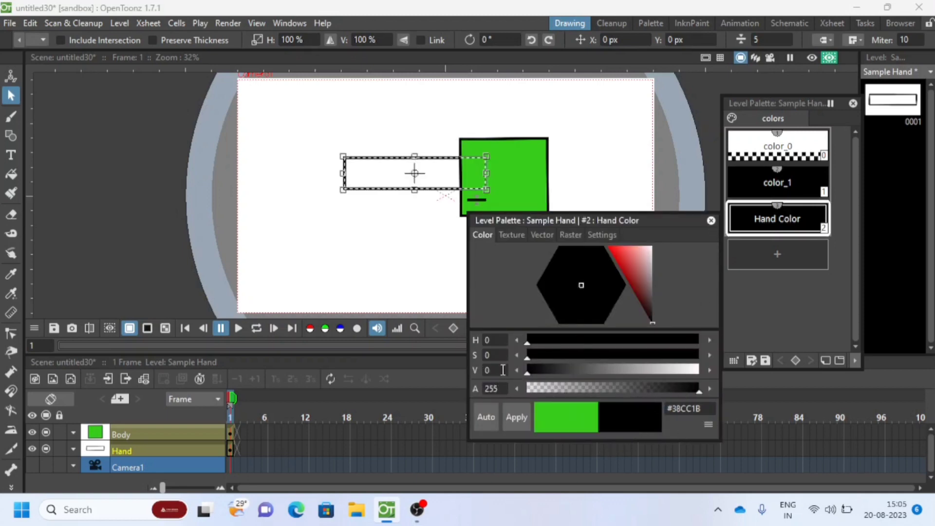
Step: Apply the green to the Hand Color style and keep the hand rectangle's outline on black color_1
click(518, 418)
click(711, 220)
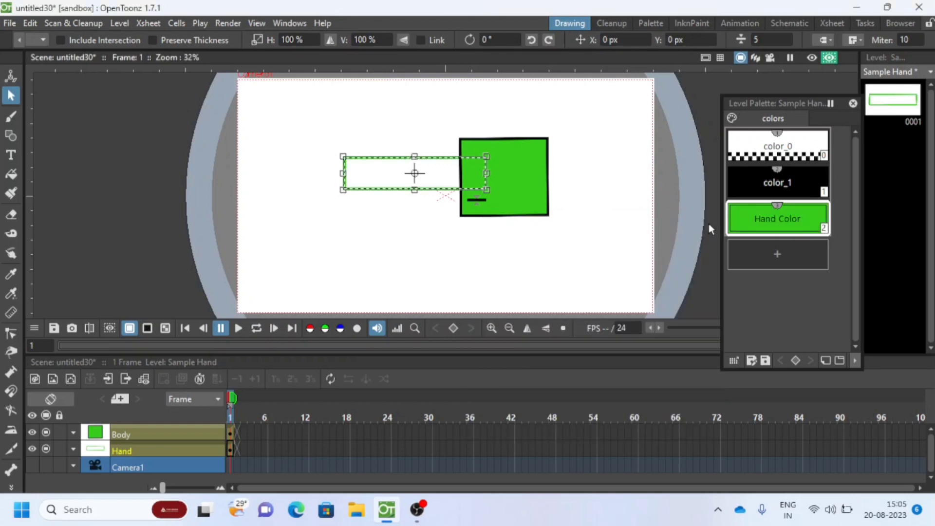
click(11, 173)
click(10, 95)
click(358, 157)
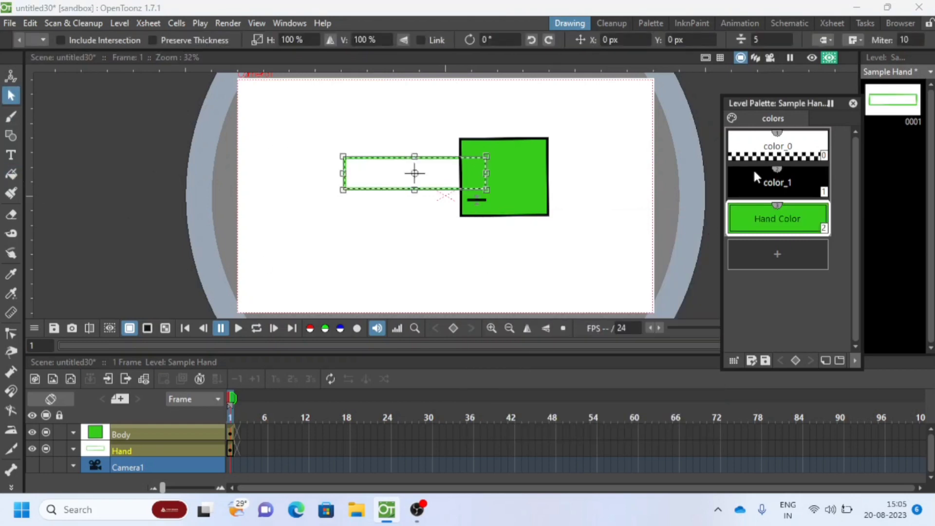
click(752, 178)
click(370, 119)
Step: Fill the hand rectangle with the green Hand Color and close the Level Palette
click(745, 214)
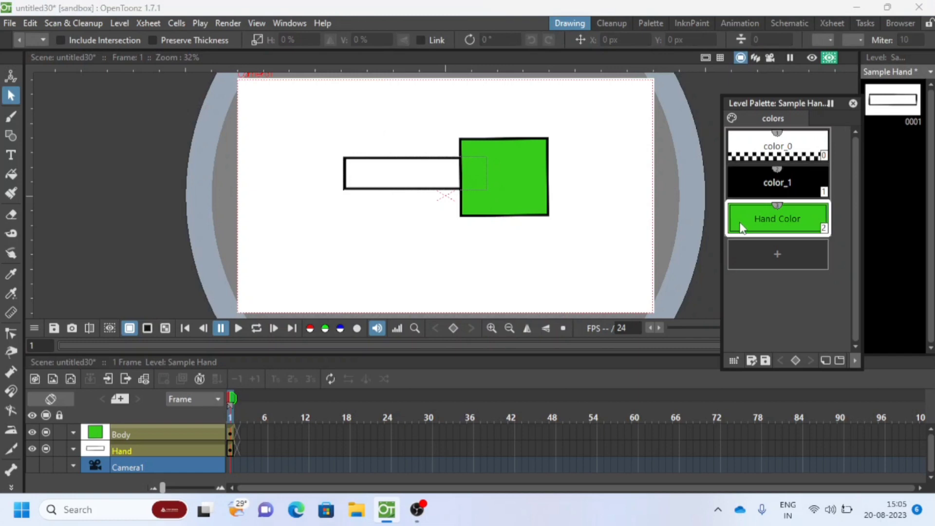
click(11, 173)
click(433, 173)
key(s)
click(438, 190)
click(853, 103)
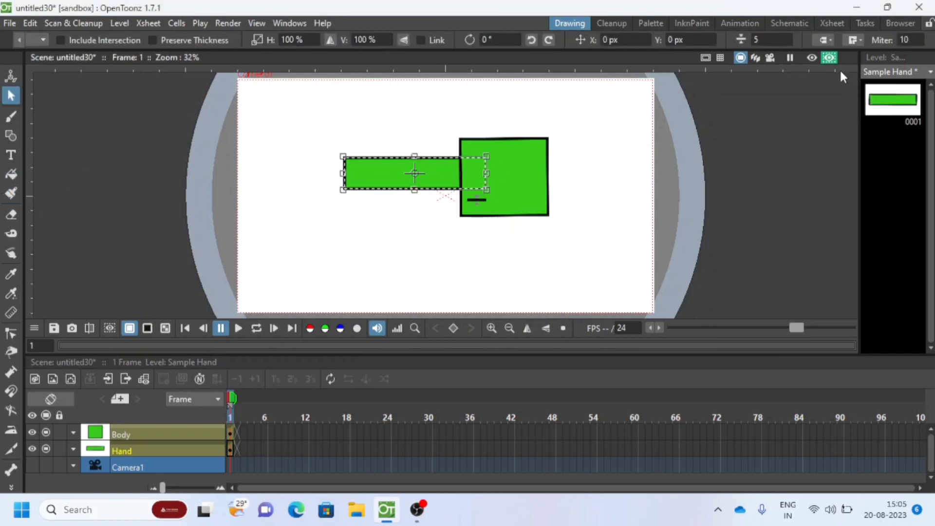
click(287, 156)
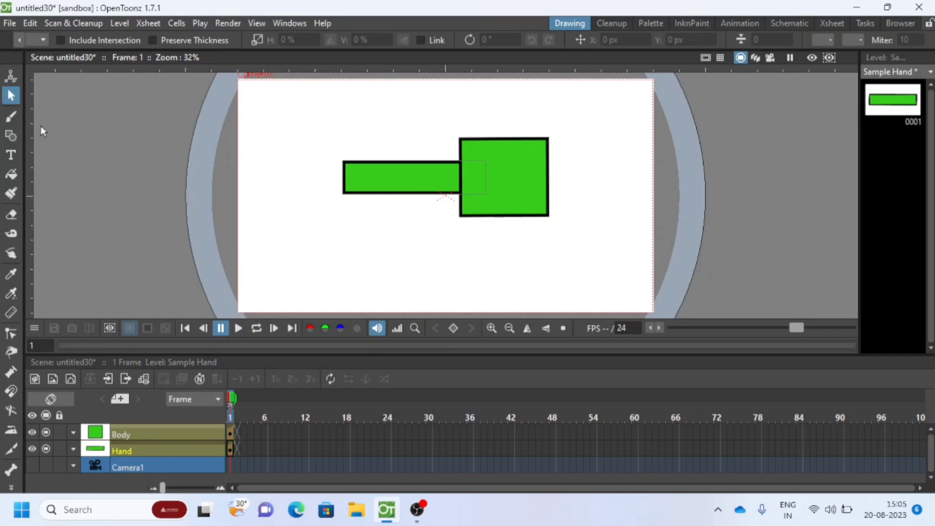
Step: Open the Schematic panel from Windows, reposition it, and toggle from FX back to the Stage Schematic
click(293, 25)
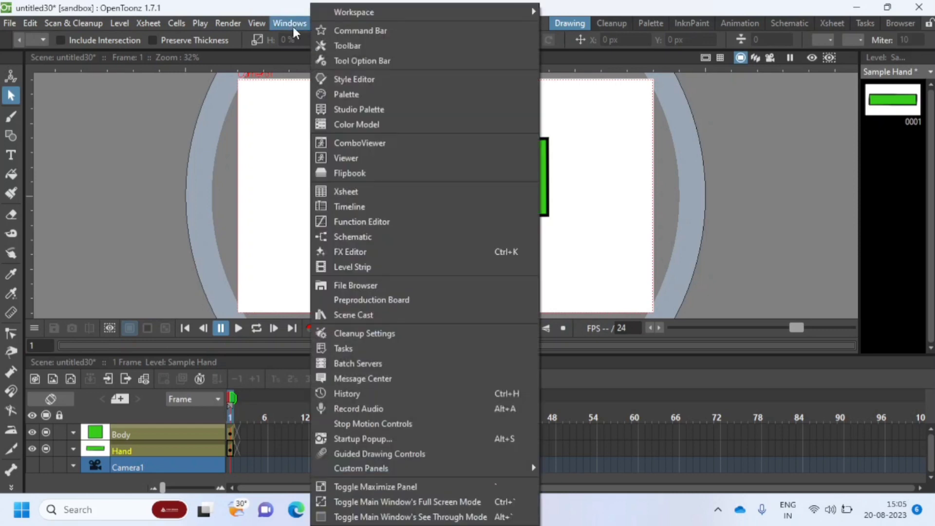
click(349, 237)
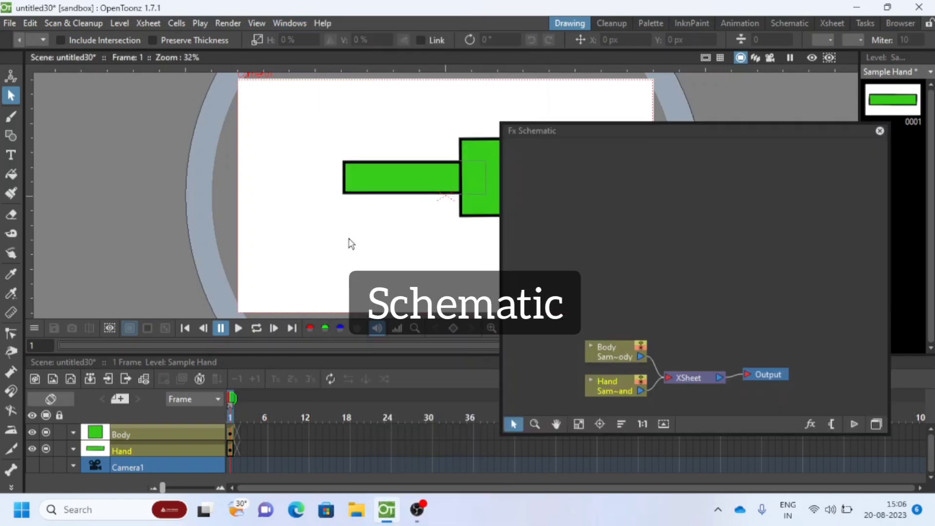
drag(576, 135, 364, 131)
click(661, 416)
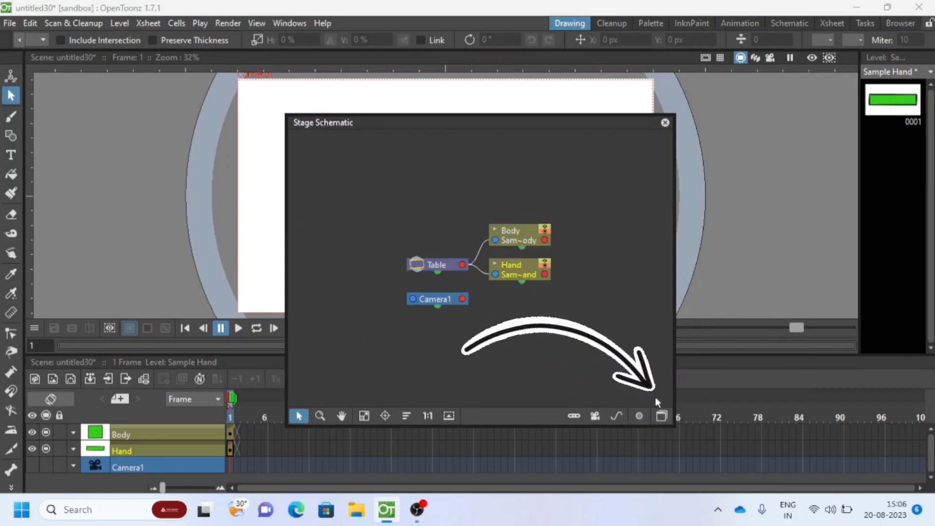
drag(442, 123, 659, 123)
click(877, 416)
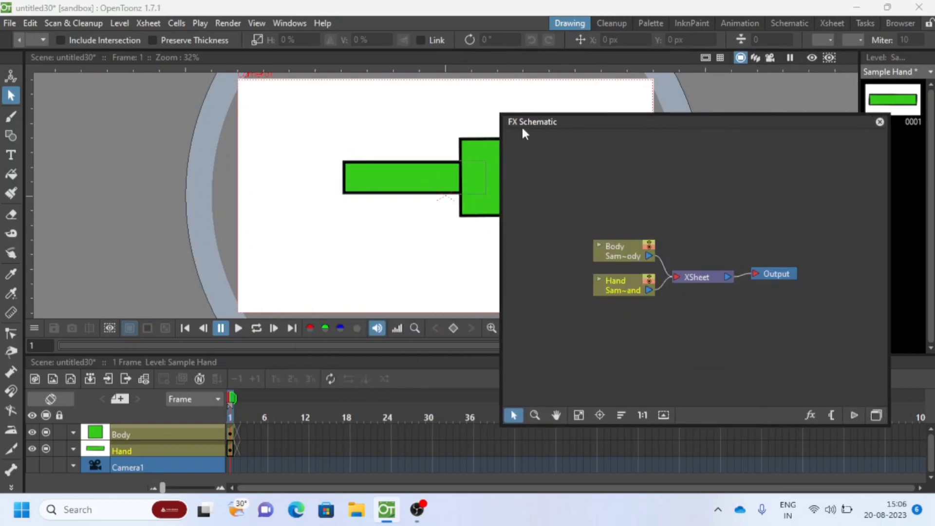
click(877, 416)
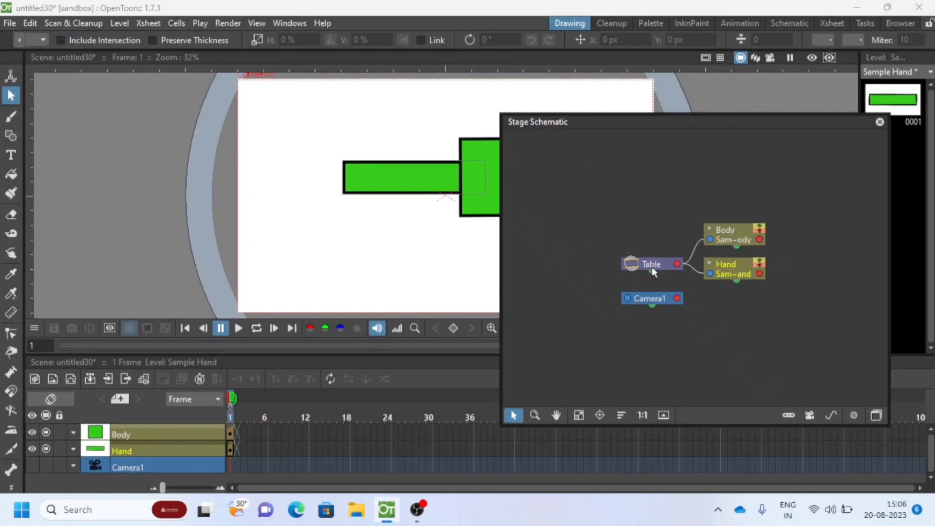
Step: Move the Table, Camera1 and Hand nodes apart, then link Hand's input port to Body's output
drag(633, 269, 568, 212)
drag(650, 300, 569, 277)
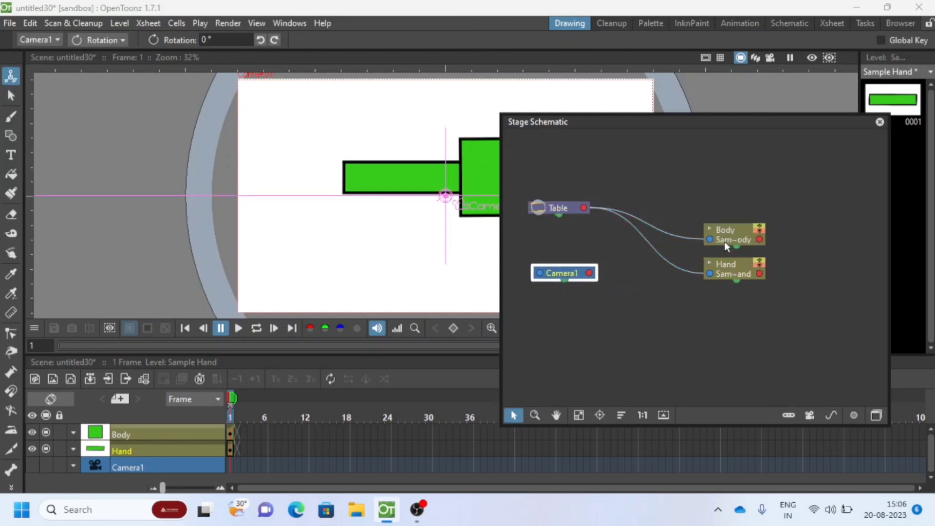
click(741, 272)
drag(740, 272, 836, 267)
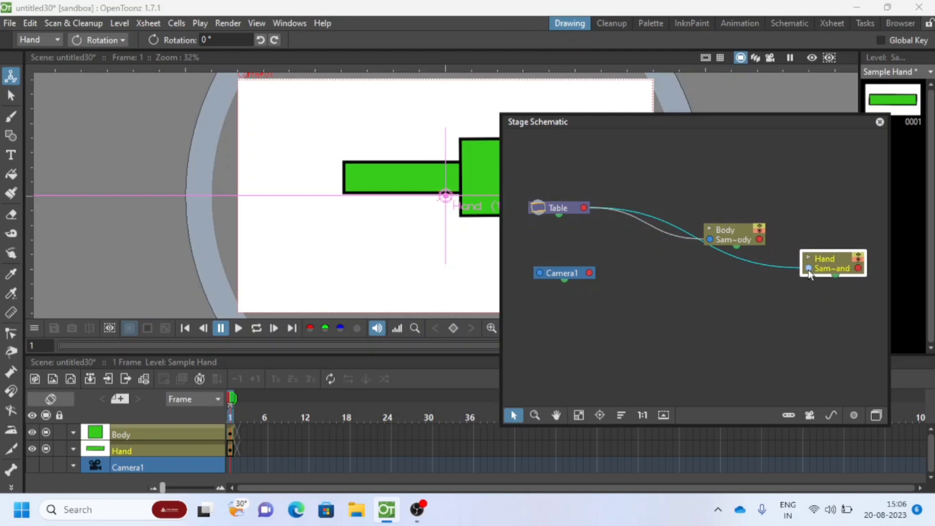
drag(809, 273, 760, 240)
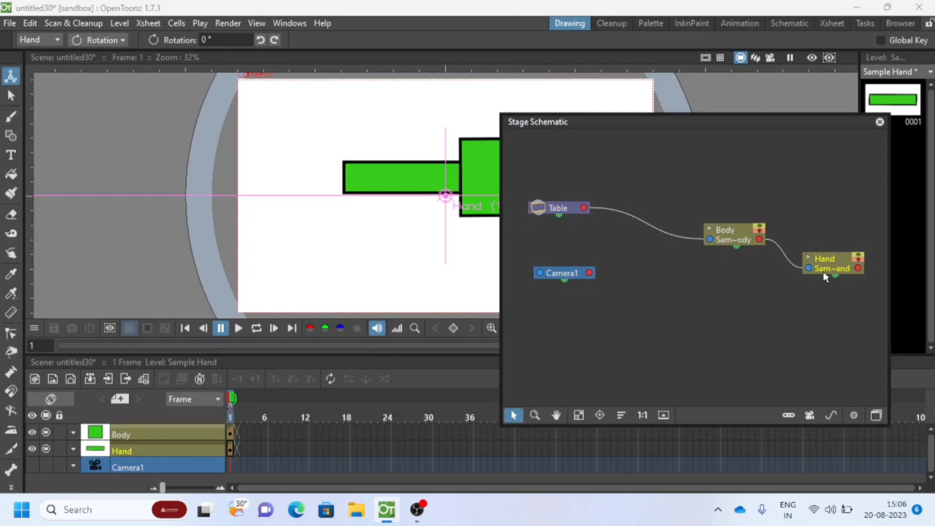
Step: Close the schematic, make the Body column current, and set the Animate tool to Center
click(880, 122)
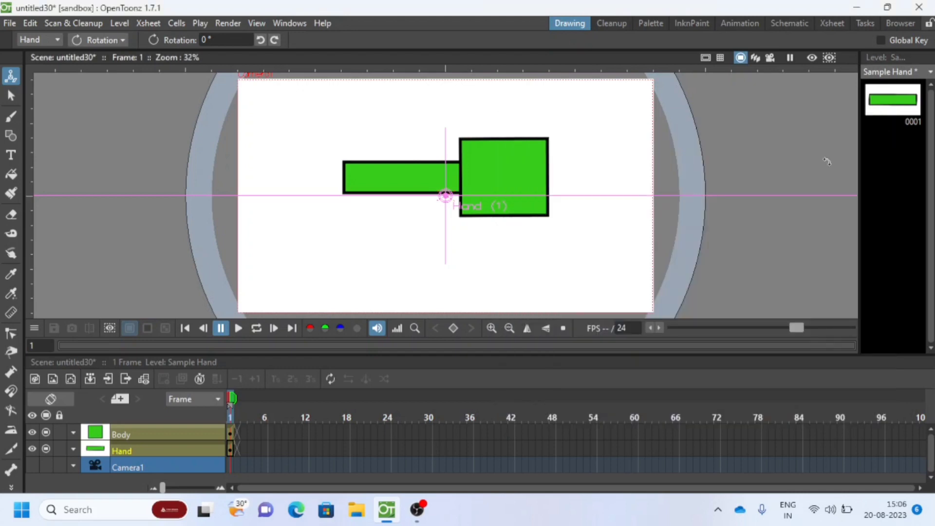
click(100, 39)
click(10, 95)
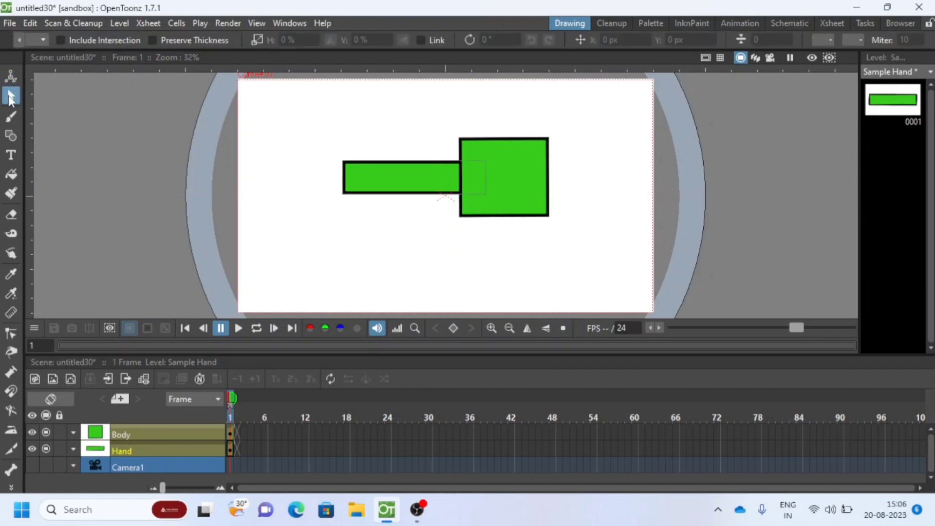
click(174, 436)
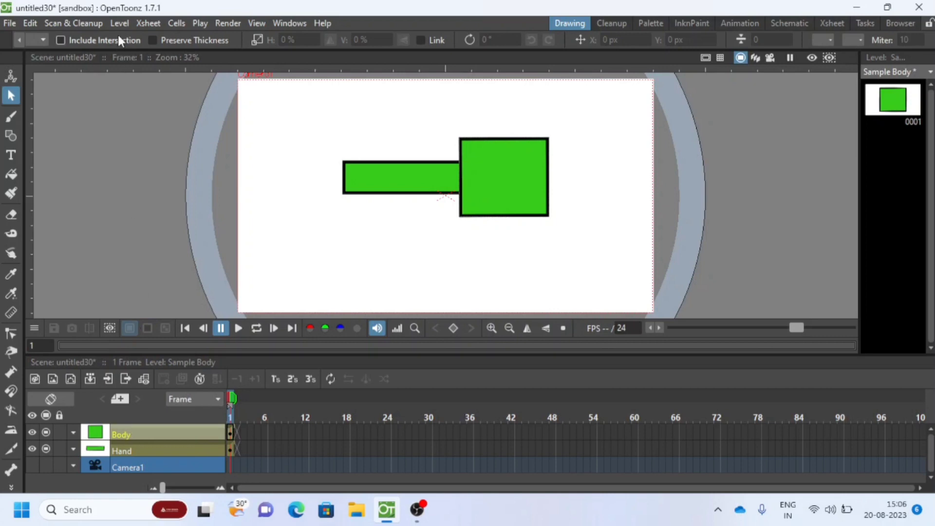
click(11, 77)
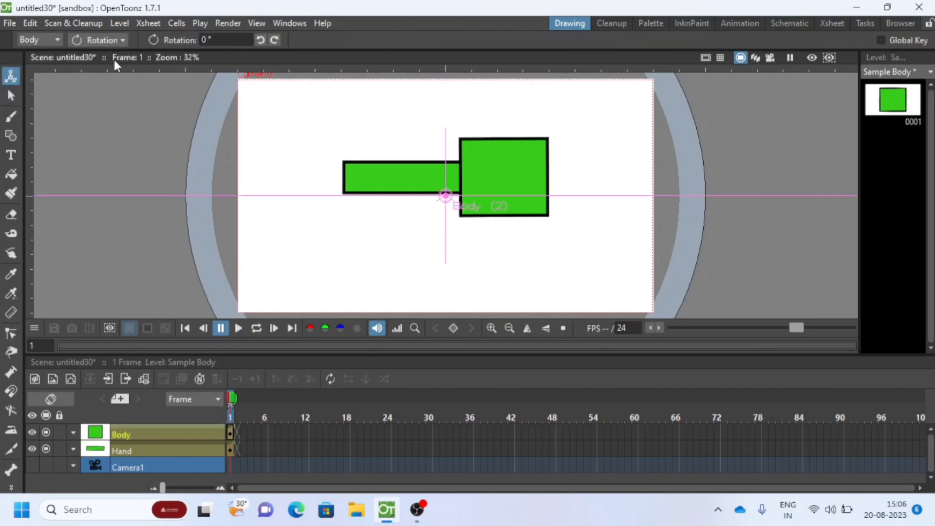
click(97, 40)
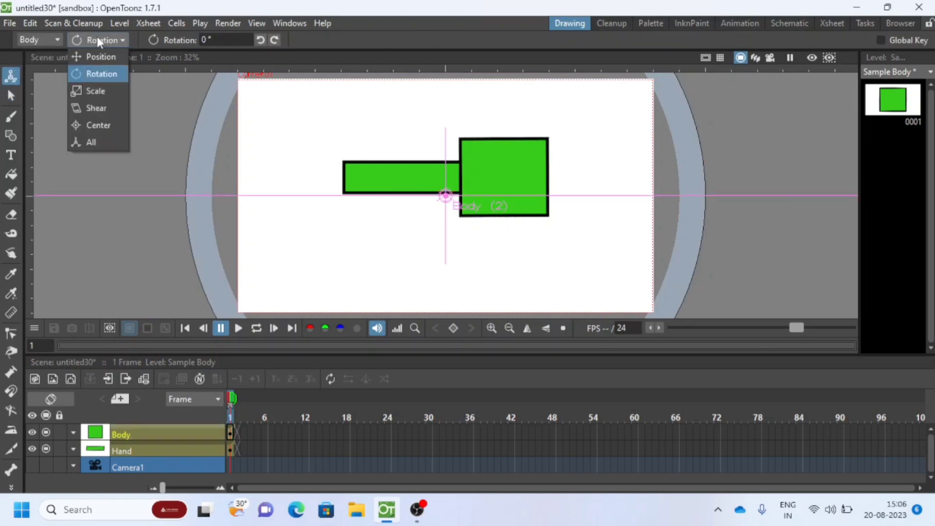
click(96, 125)
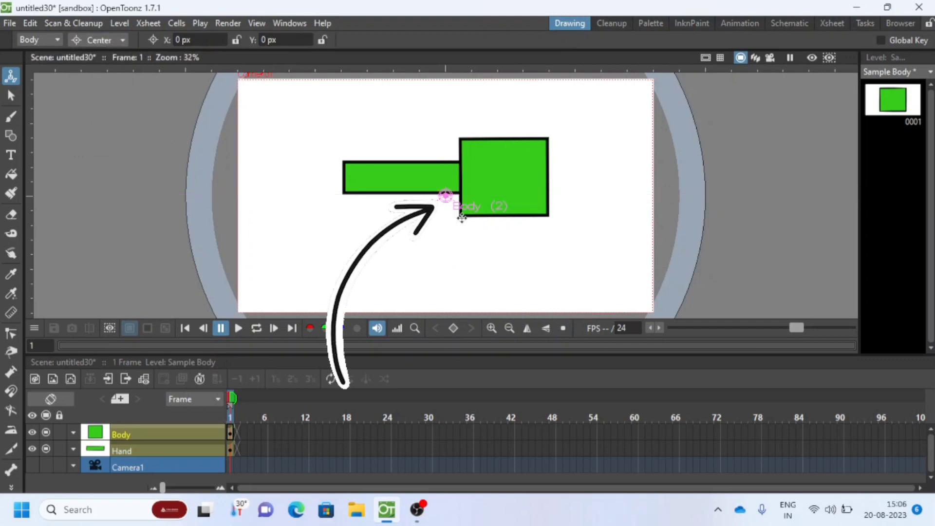
Step: Drag the Body's pivot into the large square and the Hand's pivot onto the bar-square joint
drag(445, 195, 508, 180)
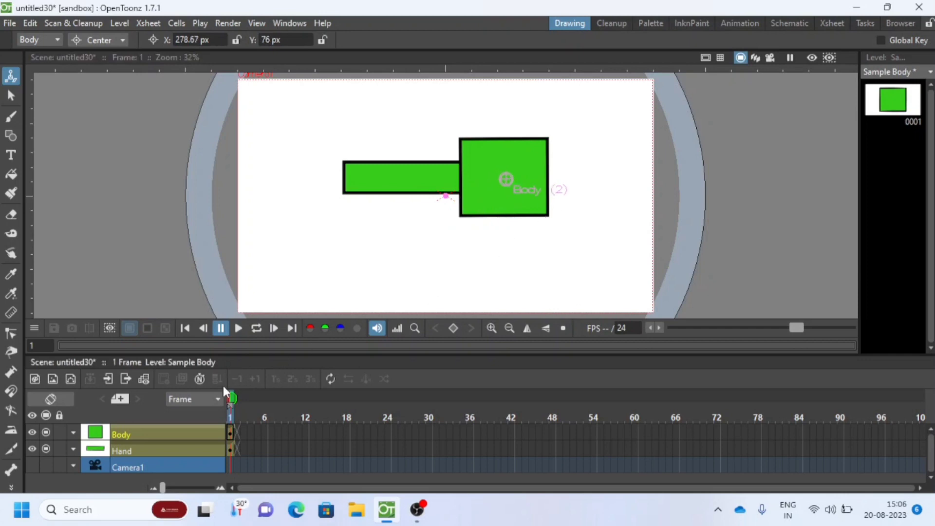
click(155, 451)
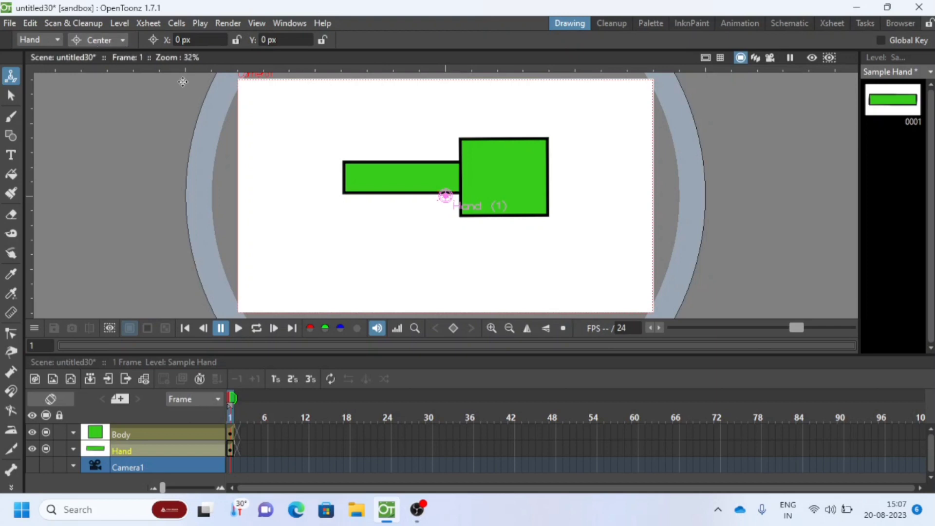
drag(446, 196, 460, 177)
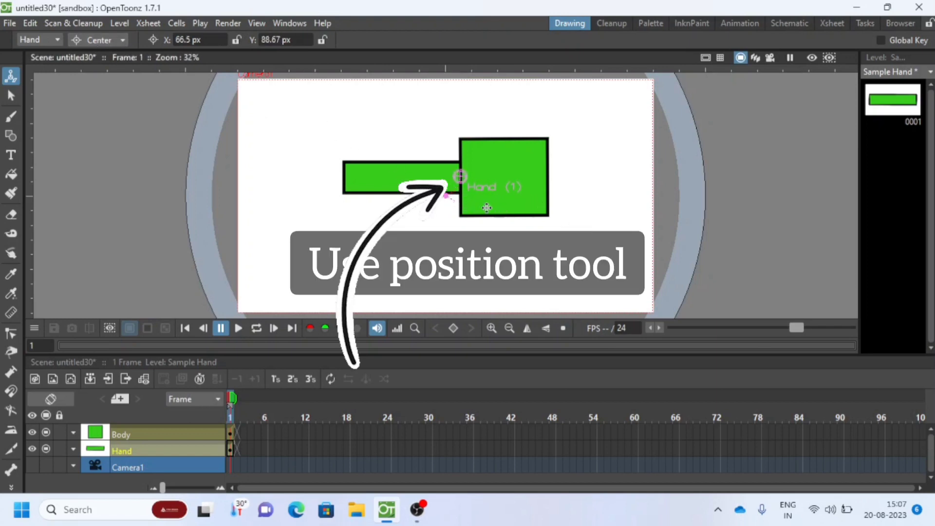
Step: With the Animate tool on Position, drag the Body column left and up so the Hand follows
click(98, 42)
click(99, 59)
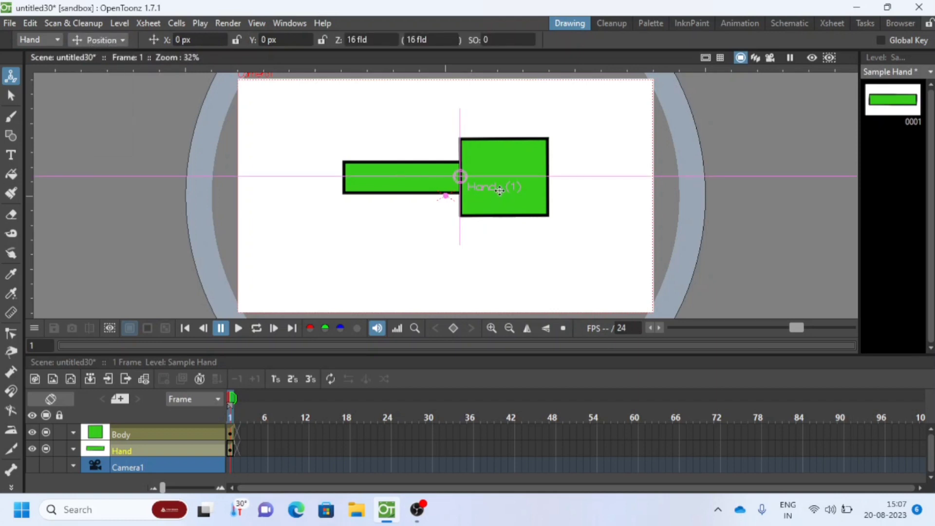
click(145, 434)
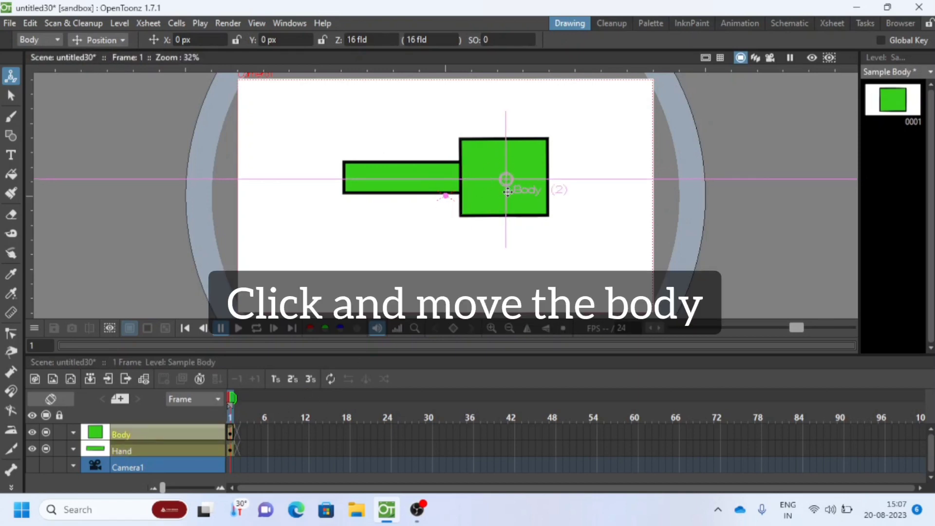
drag(507, 177, 483, 191)
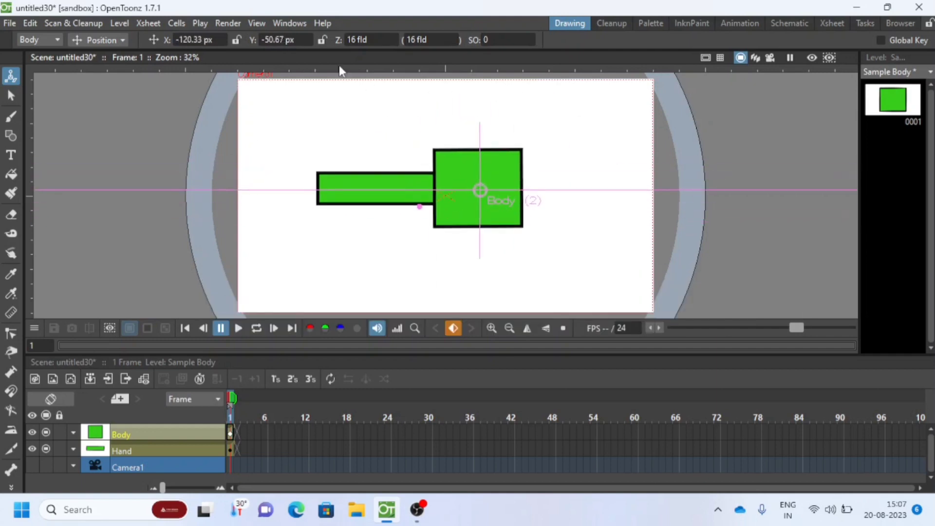
Step: Open the Schematic panel, shift it right, and switch it to the FX Schematic
click(291, 23)
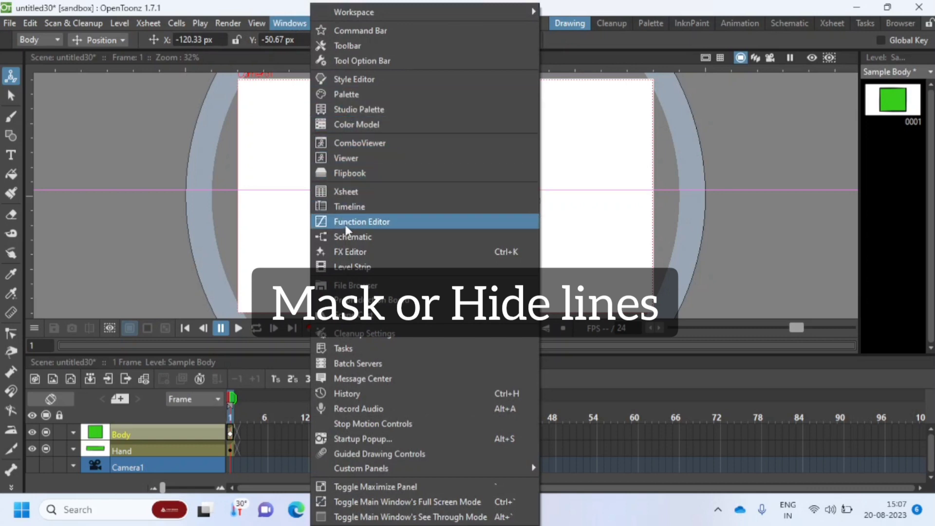
click(346, 239)
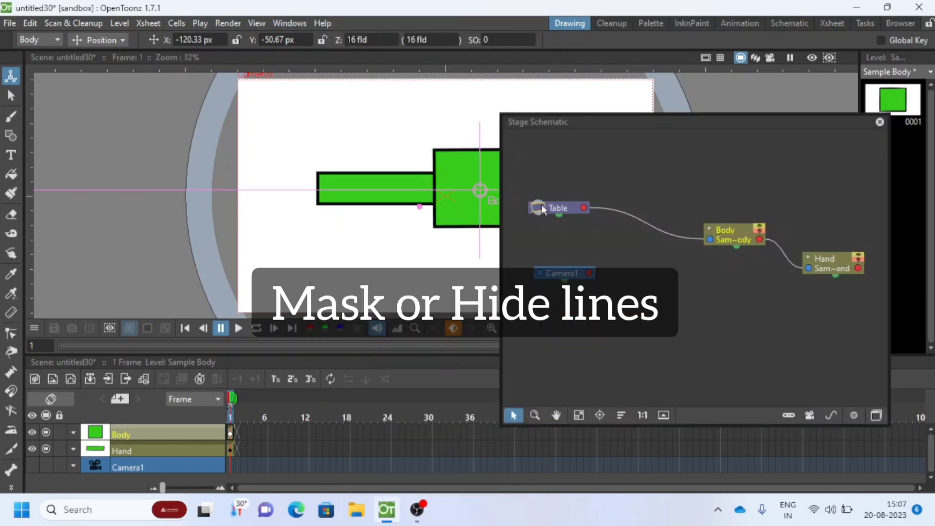
drag(568, 120, 618, 107)
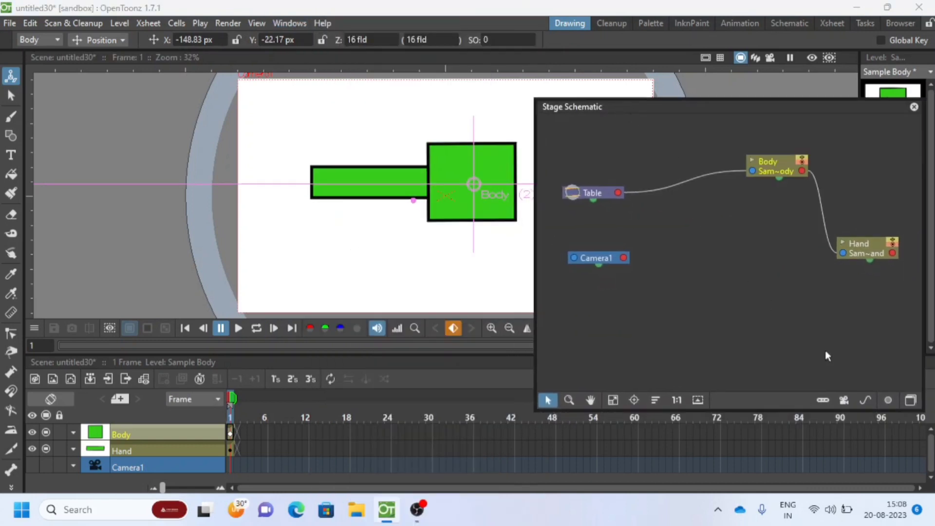
click(908, 404)
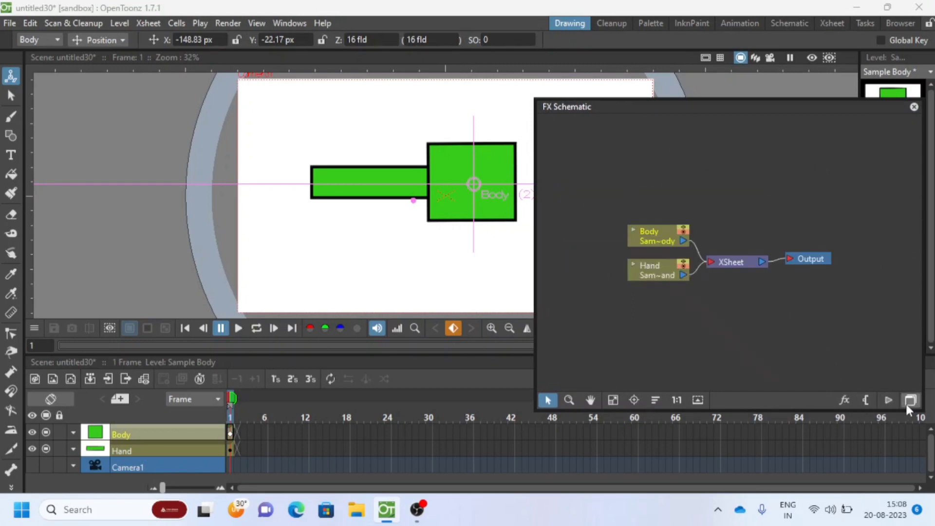
Step: Spread the nodes out: Body up-left, Hand down-left, XSheet and Output to the right
drag(664, 229, 621, 168)
drag(660, 273, 620, 313)
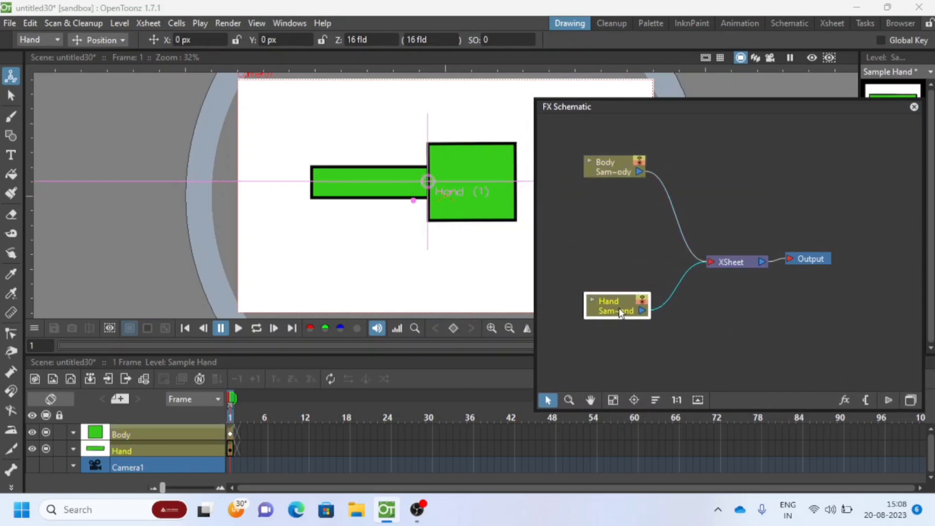
drag(815, 261, 875, 260)
drag(736, 262, 795, 259)
Step: Insert a Matte Out effect node from the schematic's right-click menu and detach it upward
click(620, 169)
right_click(692, 169)
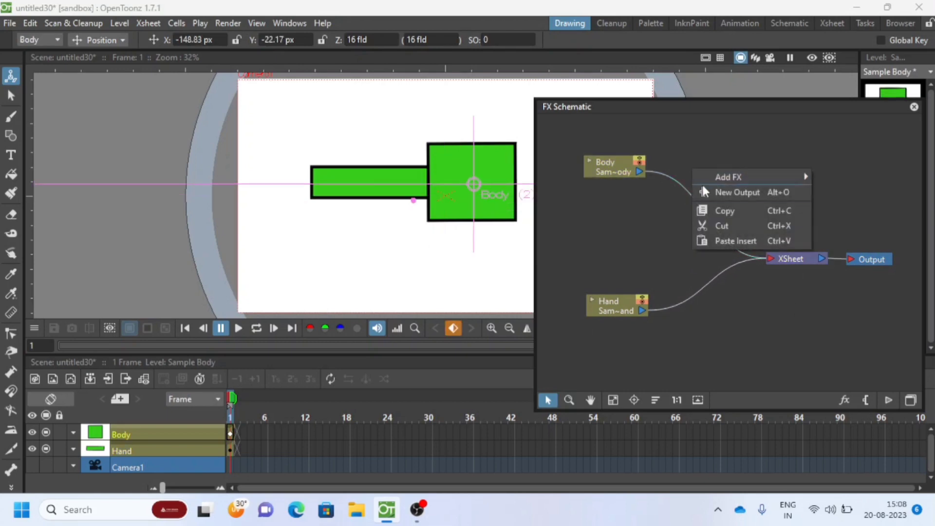
mouse_move(719, 175)
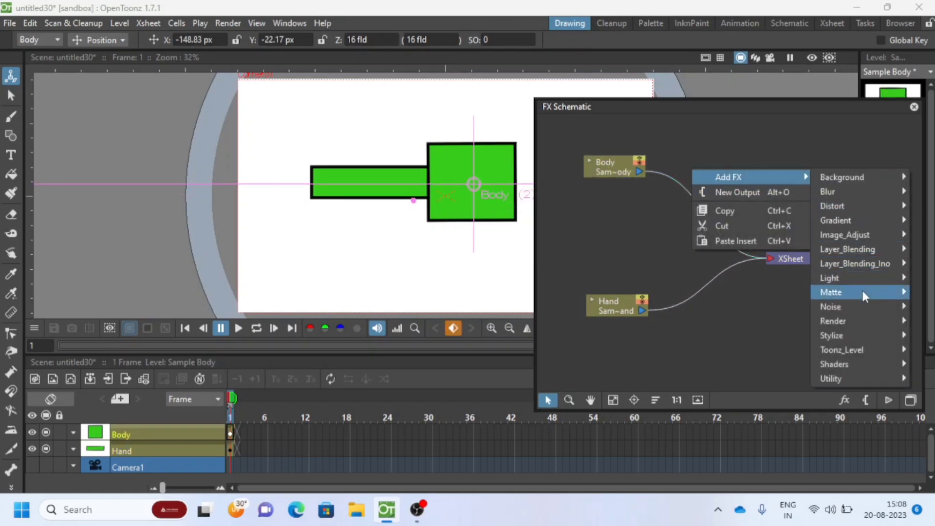
mouse_move(861, 292)
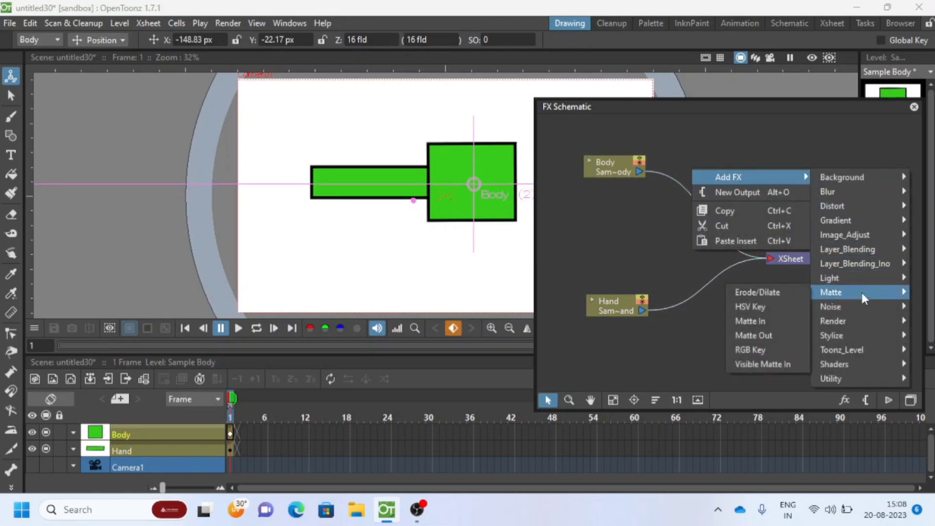
click(772, 335)
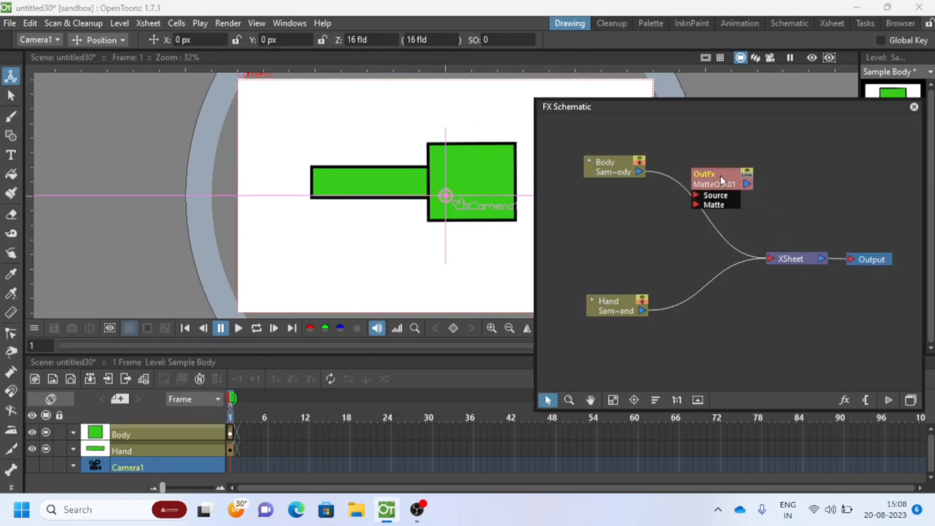
drag(720, 176, 723, 147)
Step: Rearrange the Body, Hand and MatteOut nodes to make room for connections
click(612, 170)
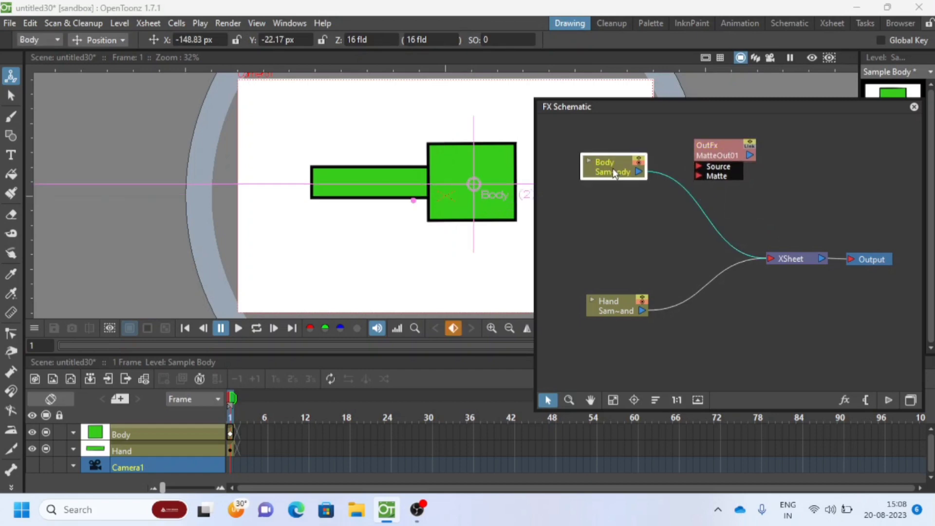
drag(611, 167, 604, 153)
mouse_move(625, 298)
mouse_down()
mouse_move(608, 306)
mouse_move(616, 308)
mouse_up()
drag(606, 144, 592, 155)
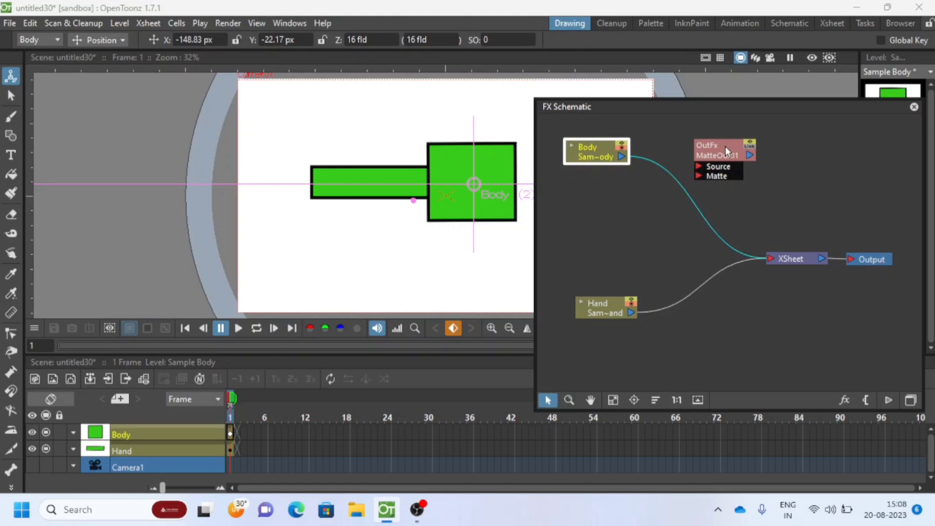
drag(725, 148, 717, 145)
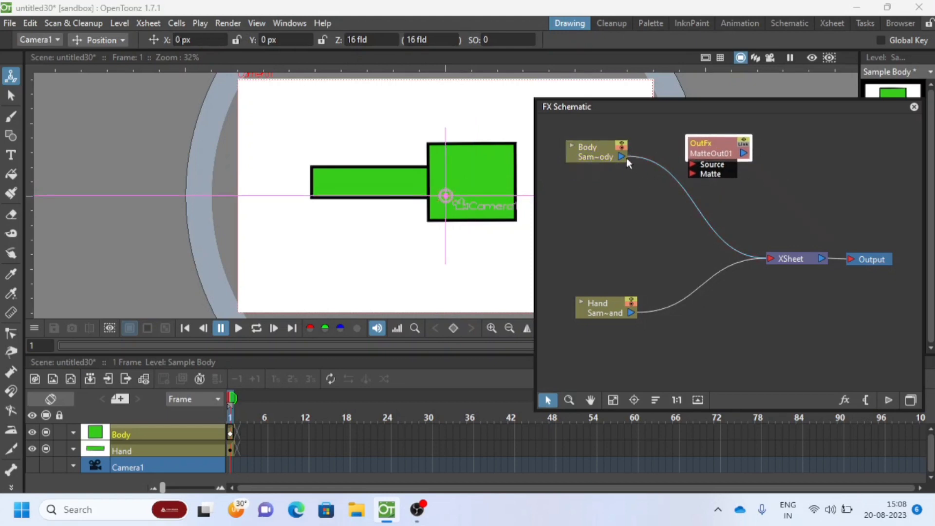
Step: Wire Body to MatteOut Source, MatteOut to XSheet, delete Body→XSheet, and connect Hand to Matte
drag(621, 156, 692, 164)
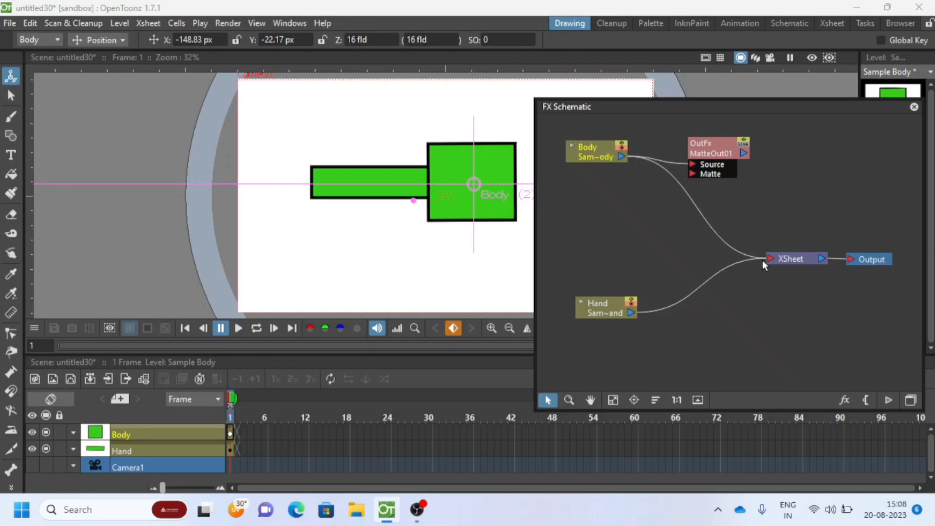
drag(745, 153, 771, 259)
click(690, 200)
key(Delete)
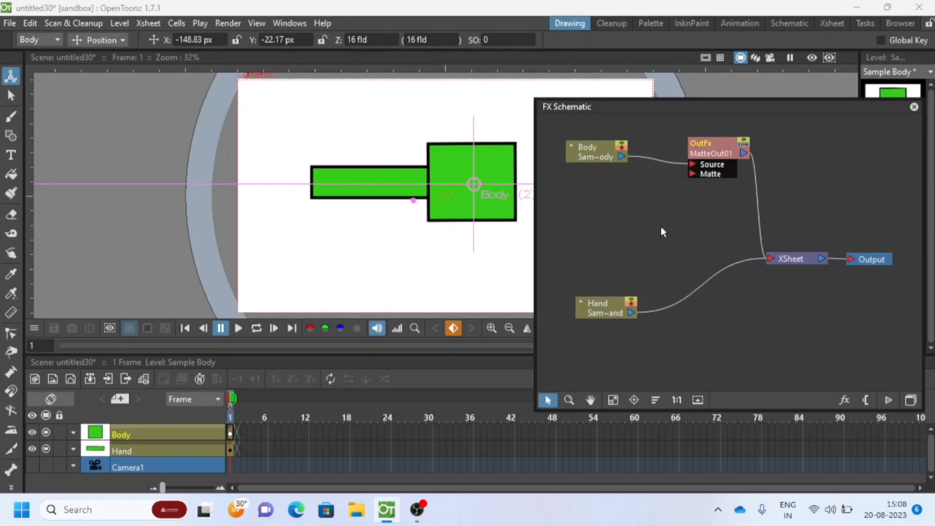
drag(630, 313, 694, 175)
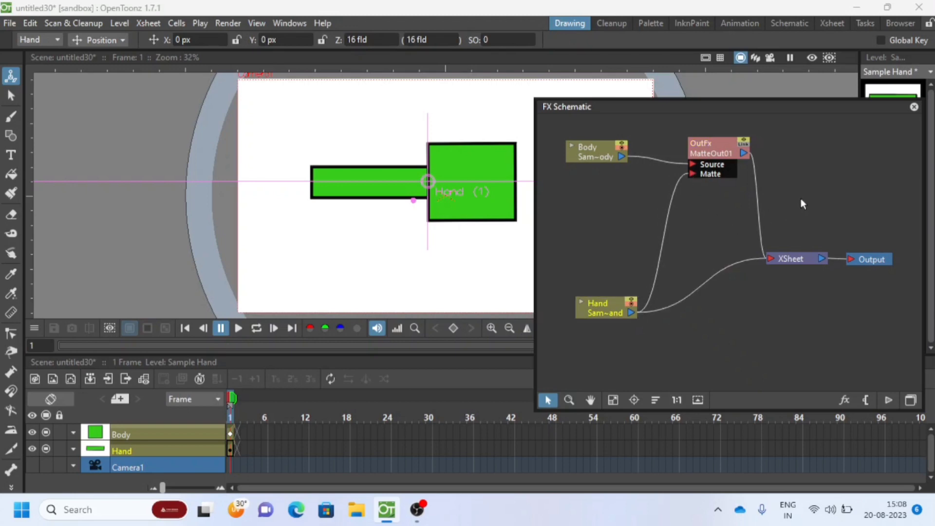
drag(600, 306, 595, 309)
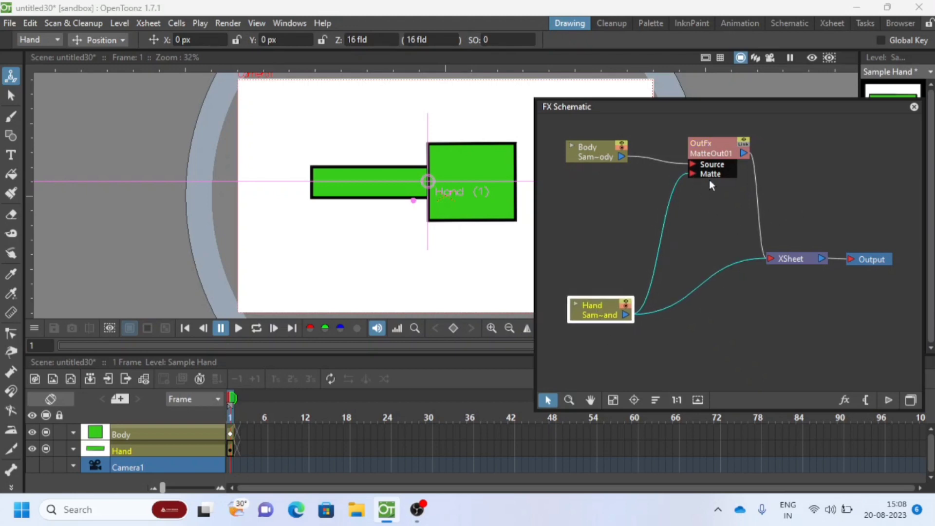
Step: Add a Palette Filter node via Add FX > Toonz_Level and place it below Matte Out
click(706, 147)
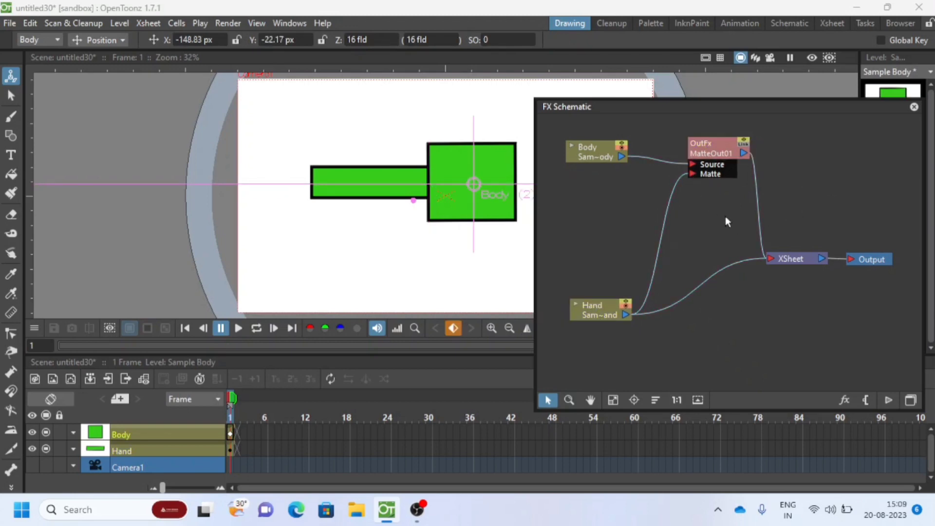
right_click(712, 218)
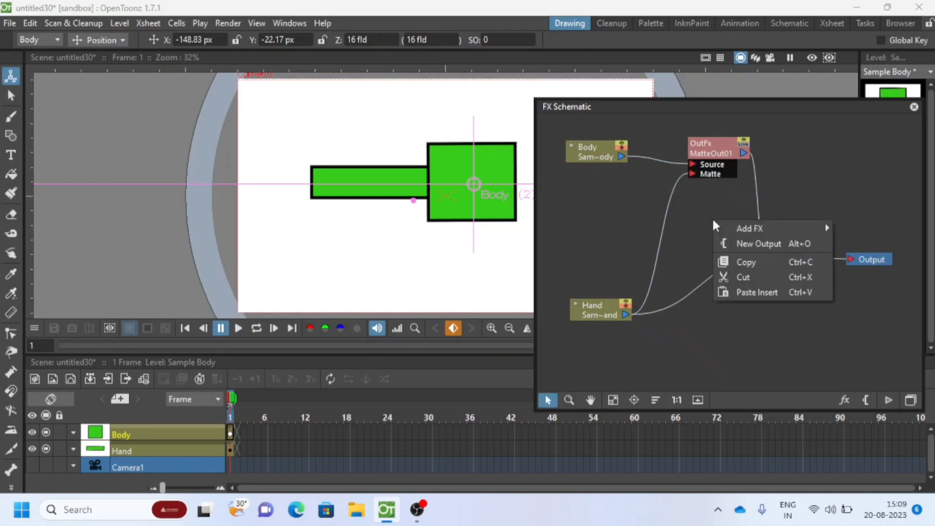
mouse_move(729, 228)
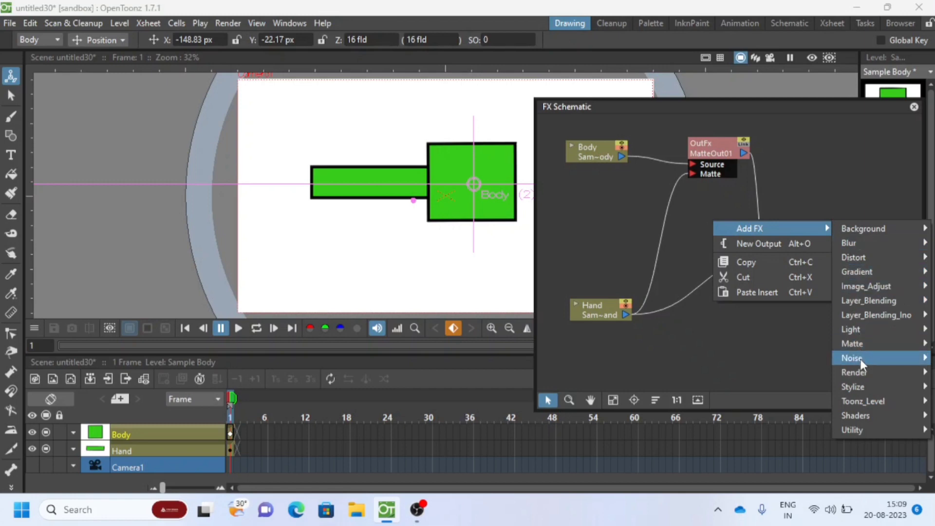
mouse_move(865, 399)
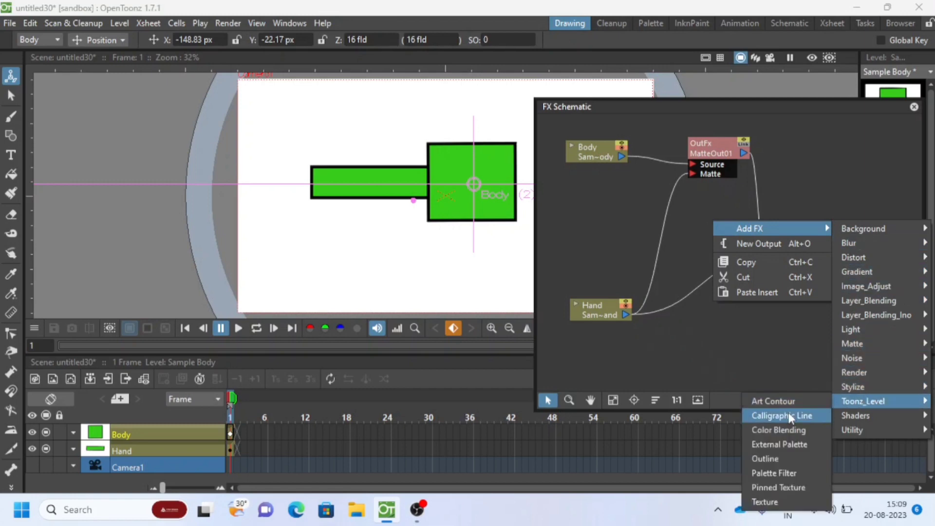
click(795, 477)
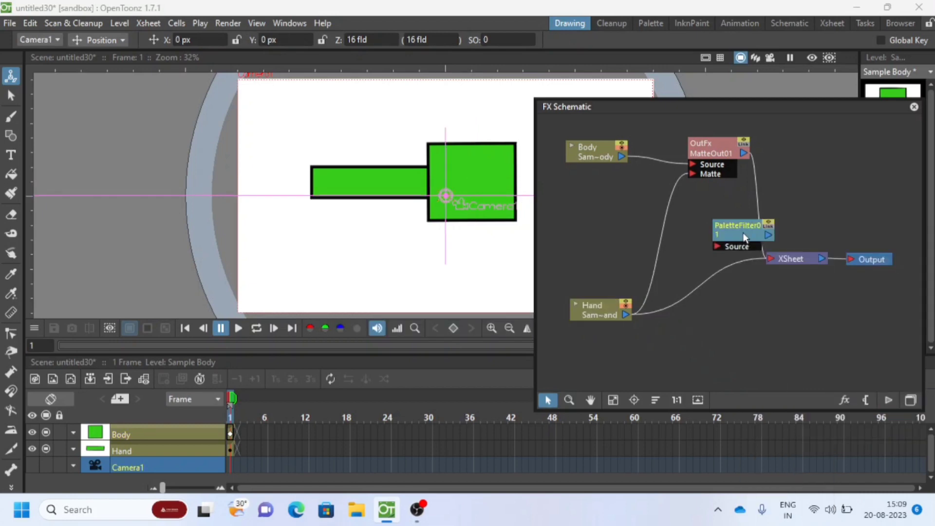
drag(742, 231, 716, 210)
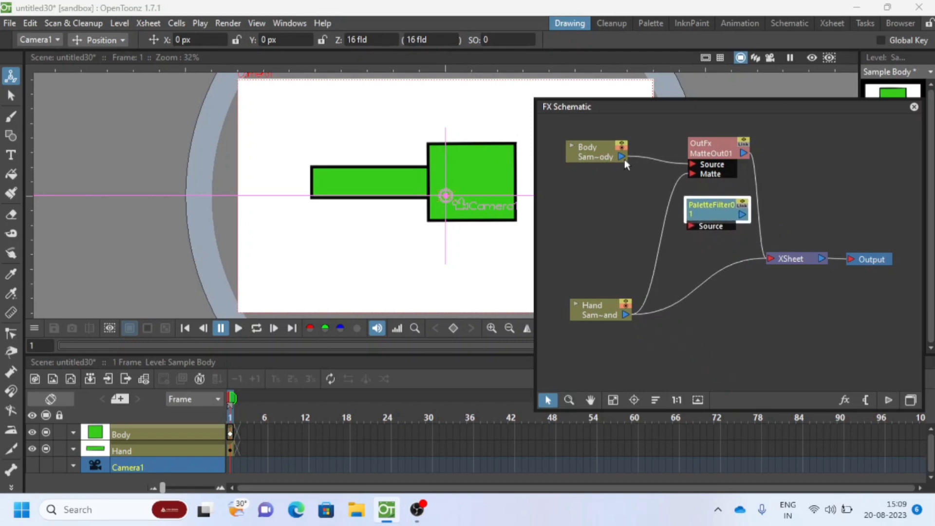
Step: Connect Body's output to the PaletteFilter01 Source port
drag(622, 157, 697, 227)
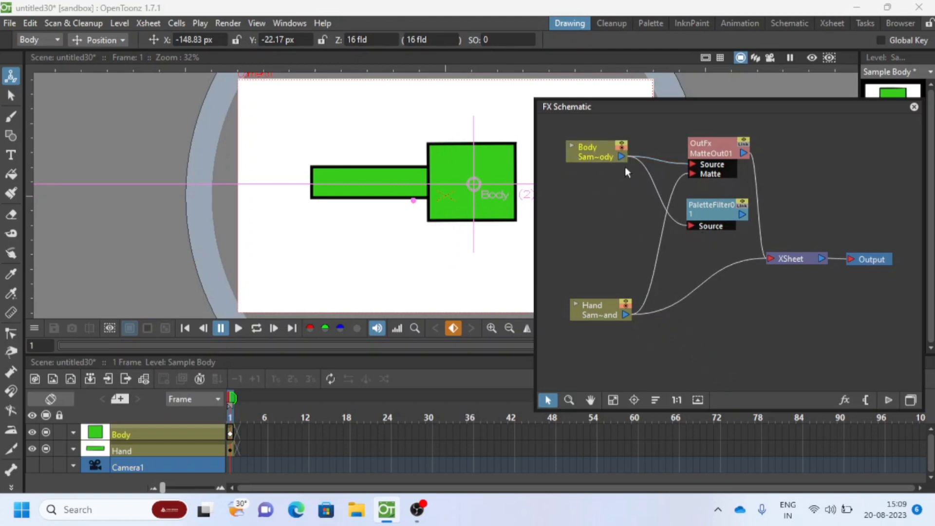
click(742, 214)
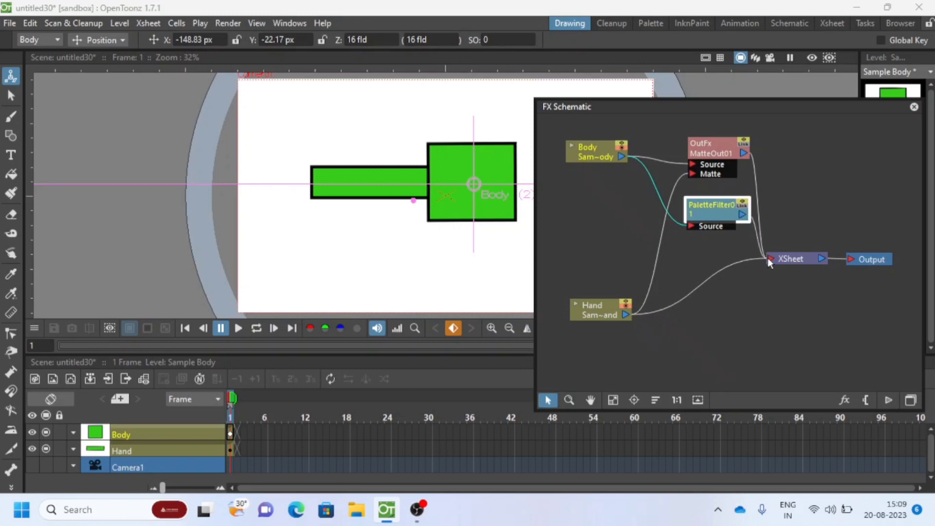
click(780, 270)
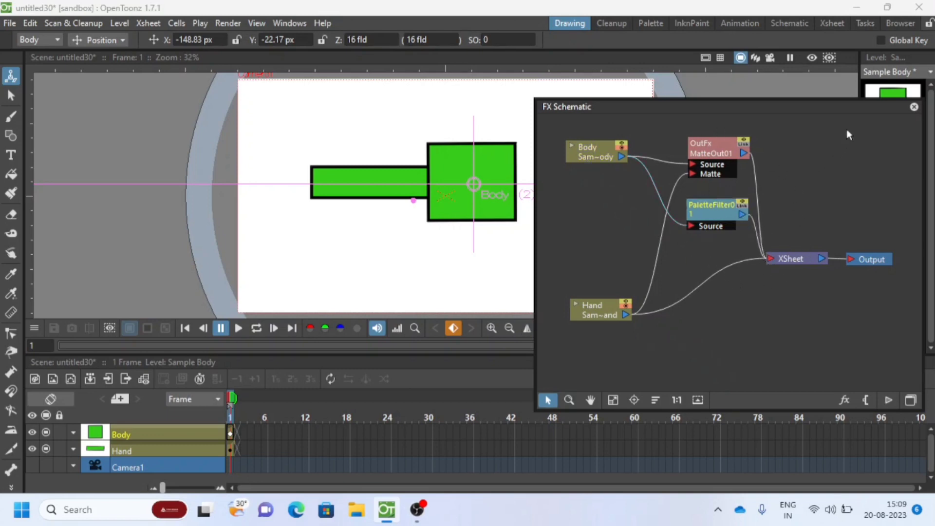
Step: Turn on the Preview Toggle and open the PaletteFilter01 Fx Settings panel
click(829, 56)
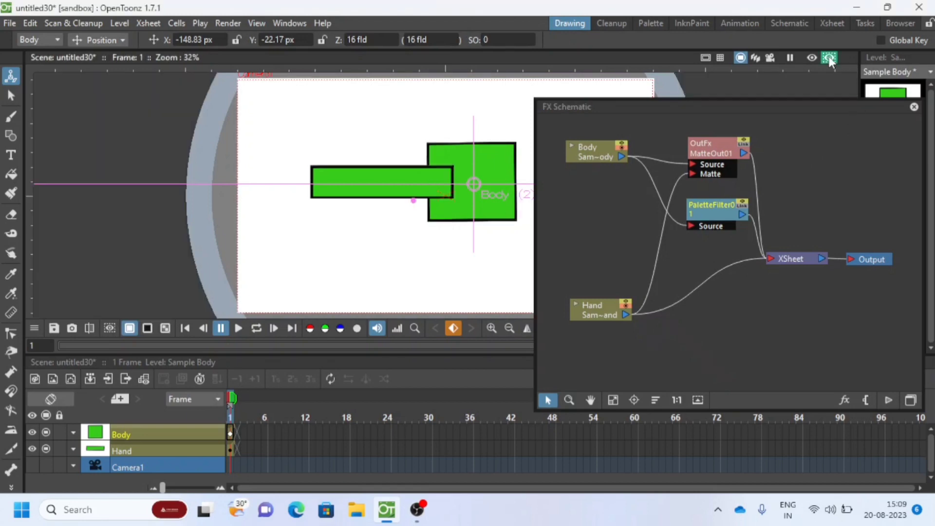
double_click(714, 209)
drag(682, 183, 776, 207)
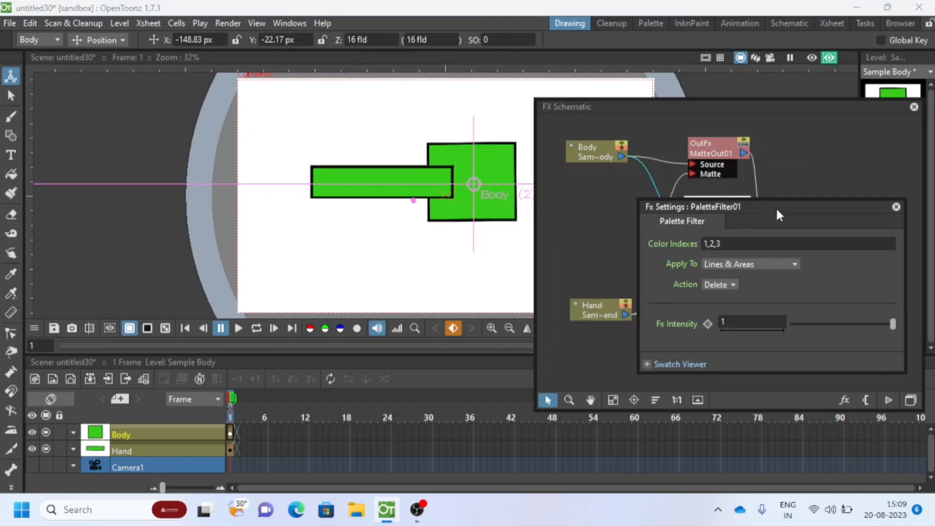
Step: Set the Palette Filter's Color Indexes to 1 and close Fx Settings
click(731, 245)
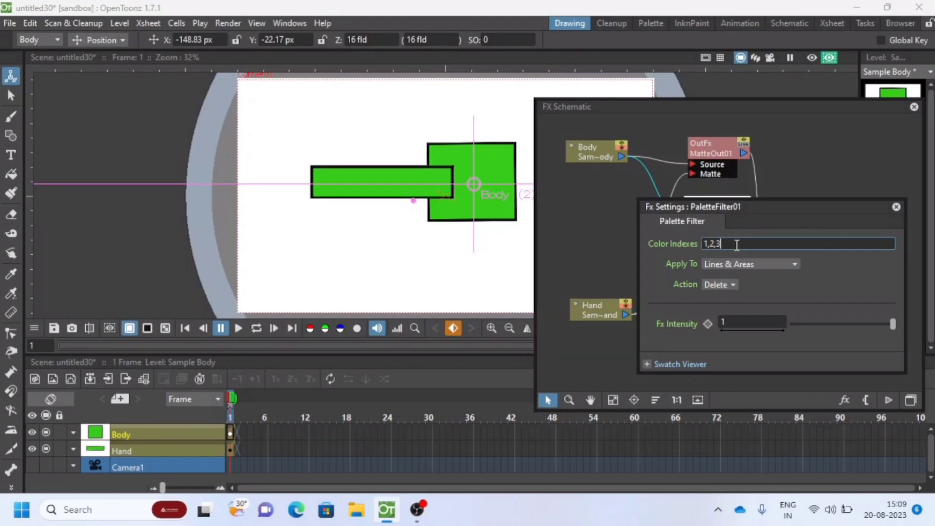
key(BackSpace)
key(Return)
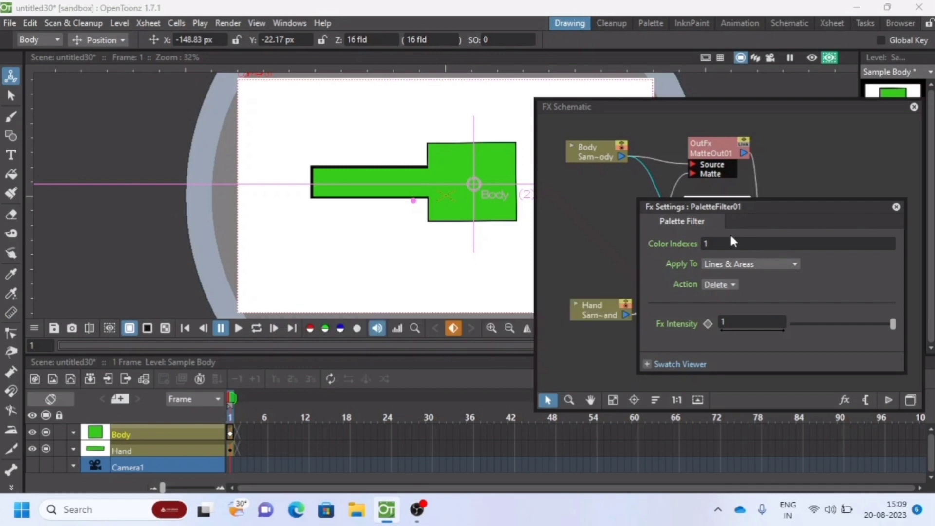
click(713, 245)
key(BackSpace)
text(1)
click(897, 209)
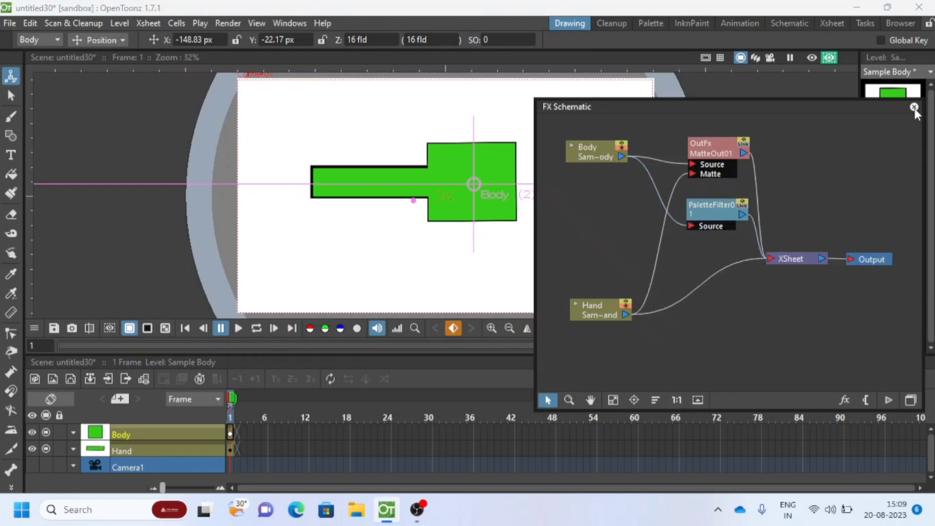
Step: Close the FX Schematic and toggle the preview off and on to compare the seamless result
drag(870, 107, 793, 104)
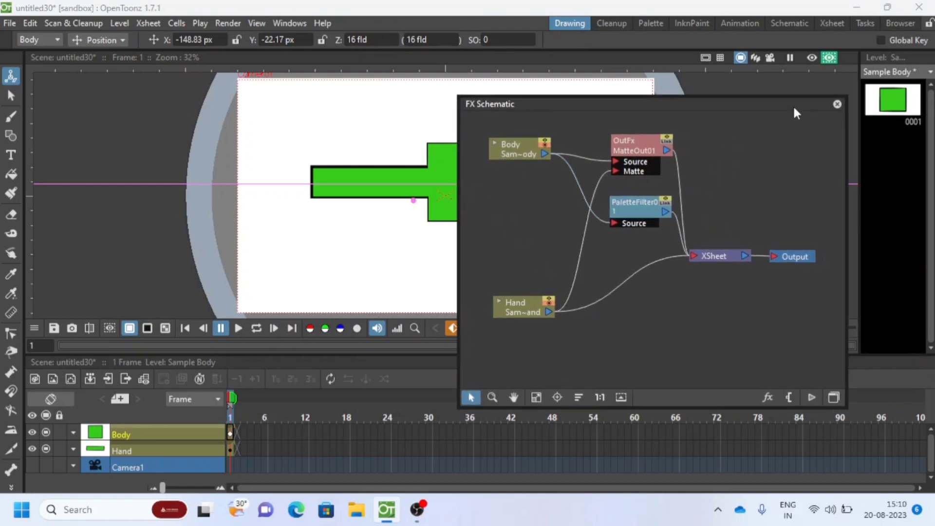
click(837, 104)
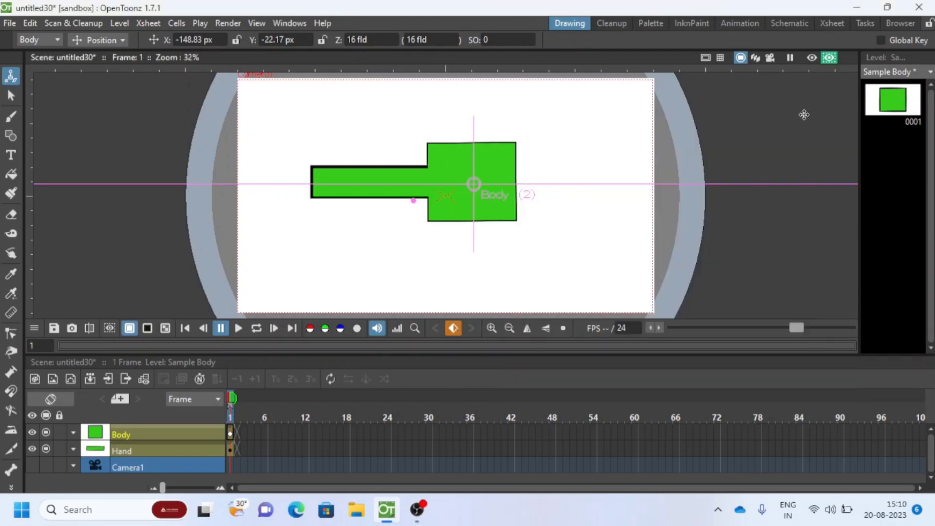
click(831, 60)
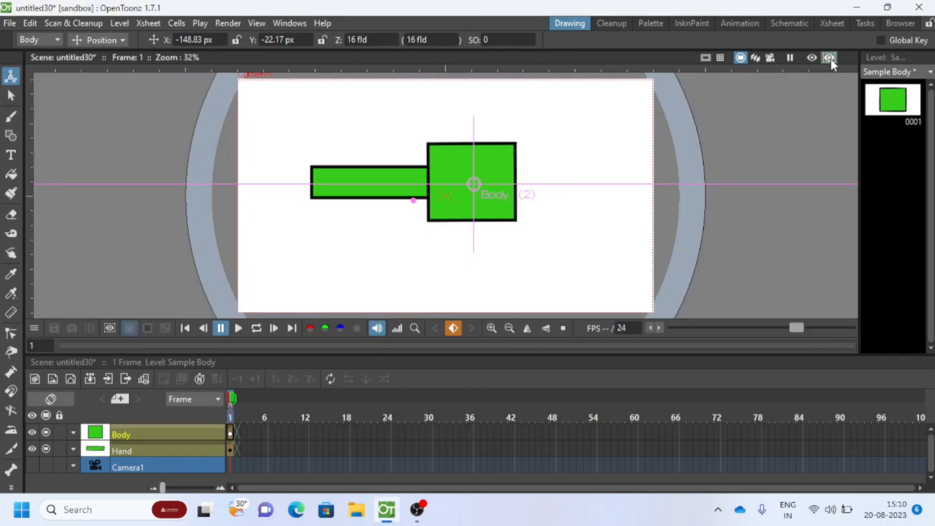
click(831, 60)
click(831, 59)
click(831, 60)
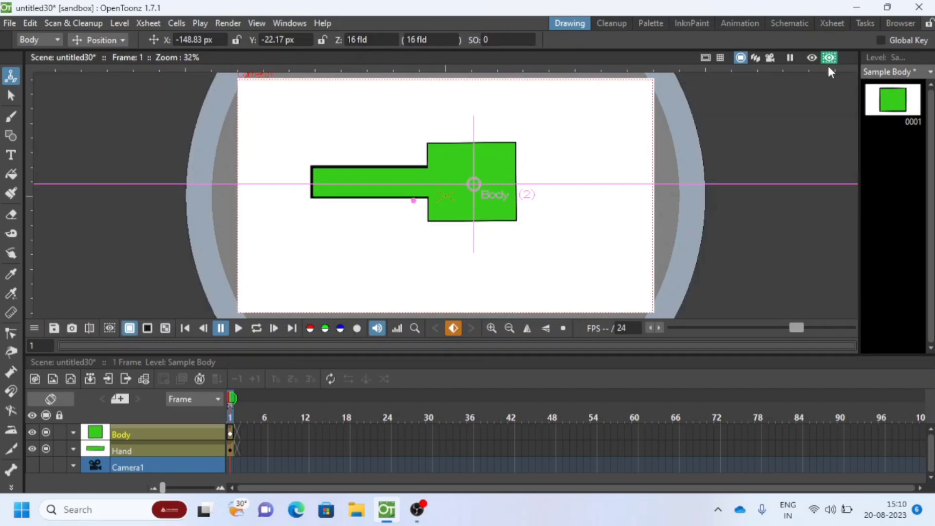
Step: Make the Hand column current and set the Animate tool to Rotation
click(142, 450)
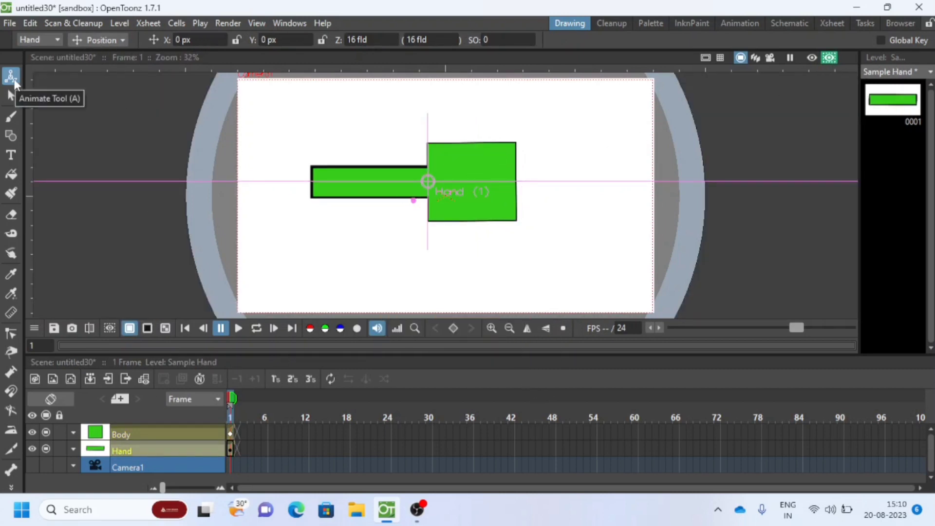
click(96, 40)
click(90, 73)
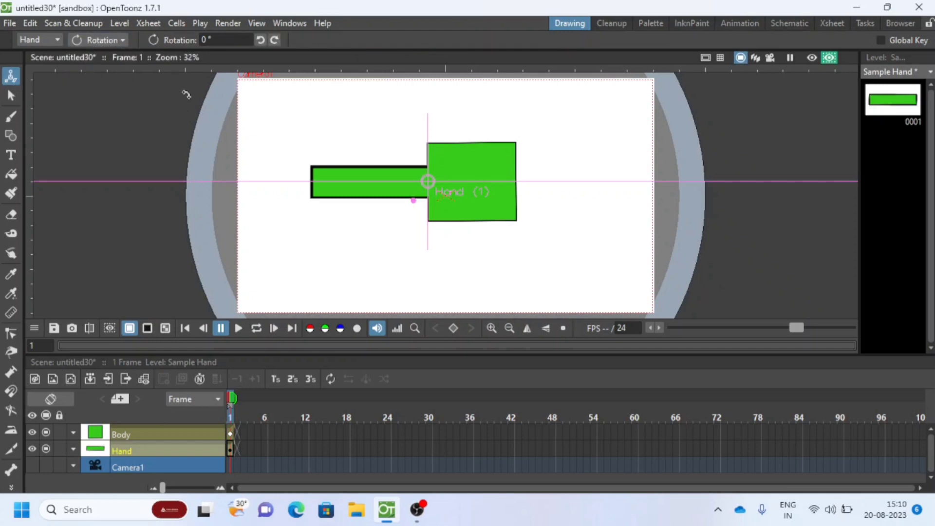